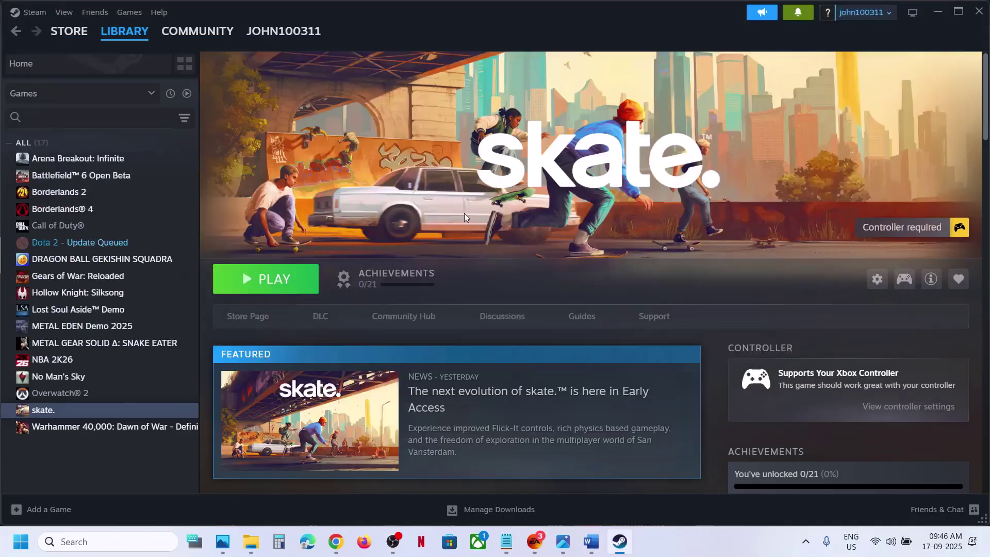
Set the controller override in the properties of skate. to Disable Steam Input and close the properties.
right_click(86, 416)
left_click(124, 509)
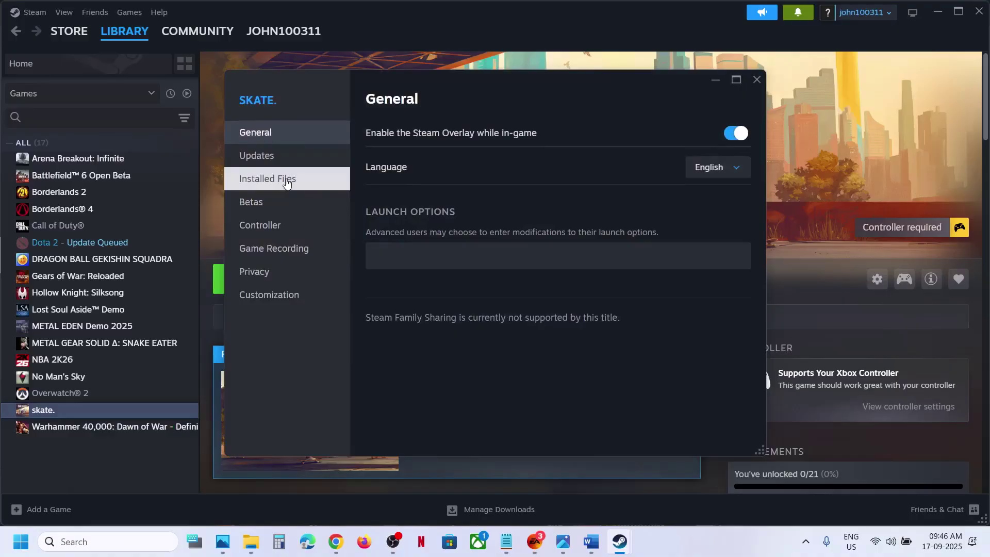
left_click(272, 237)
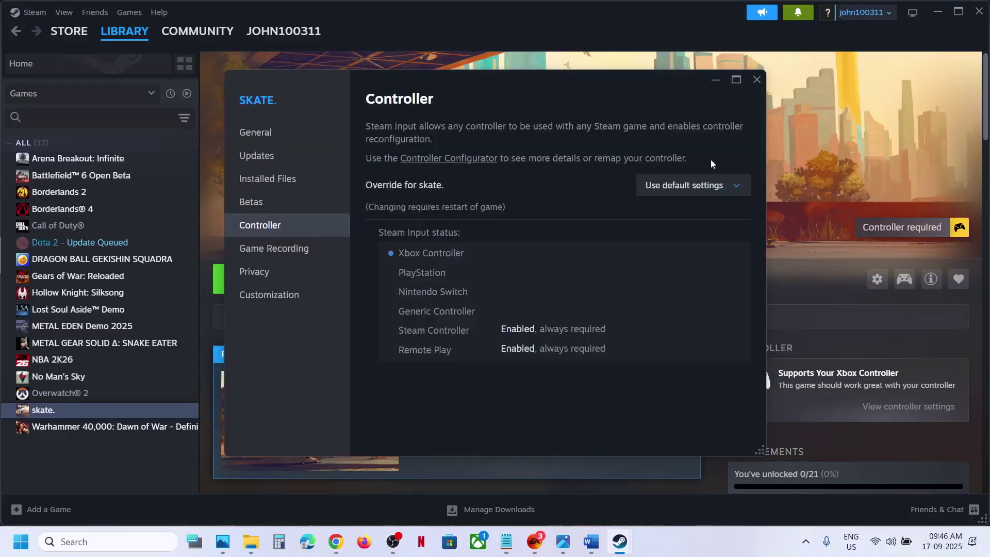
left_click(702, 186)
left_click(695, 218)
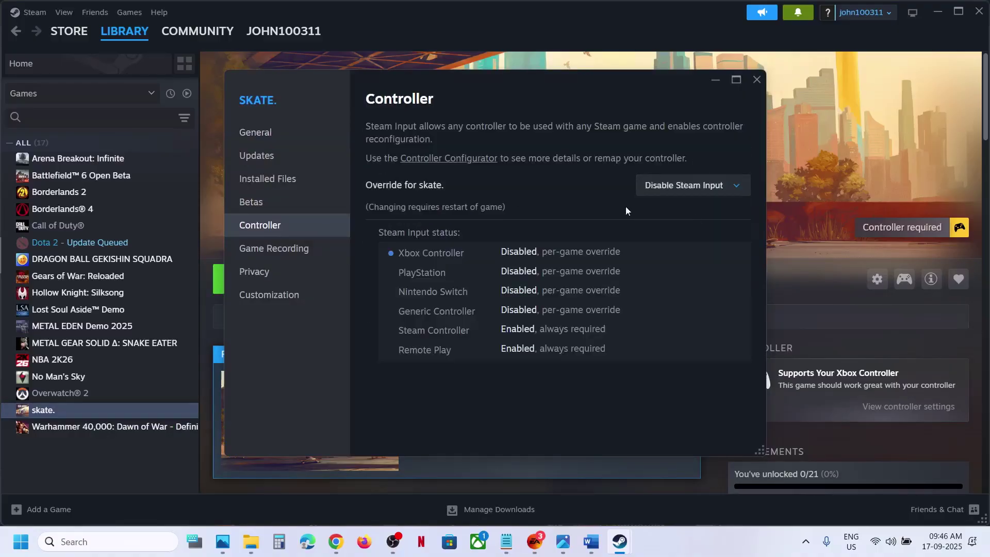
left_click(756, 79)
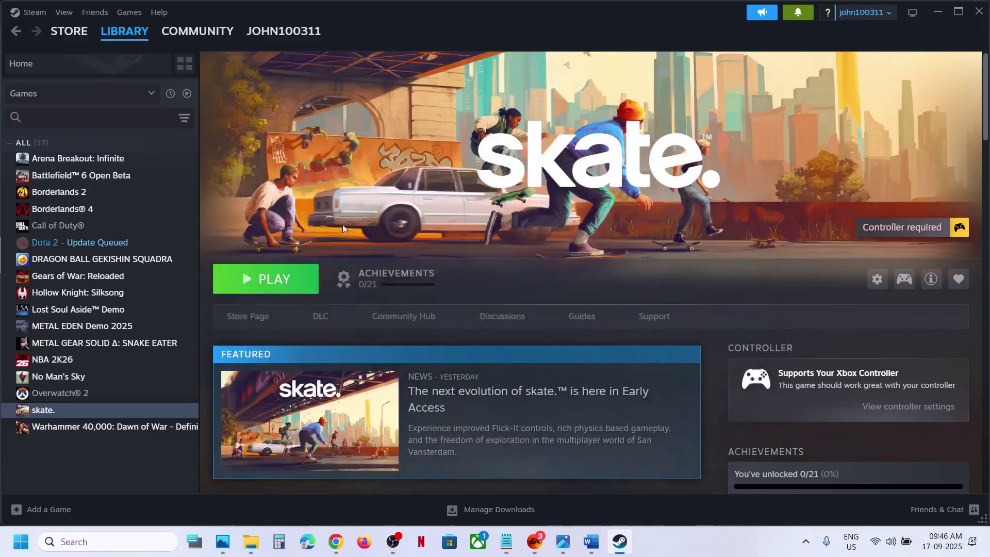
Reopen the properties of skate., set its controller override to Enable Steam Input, and close them.
right_click(85, 414)
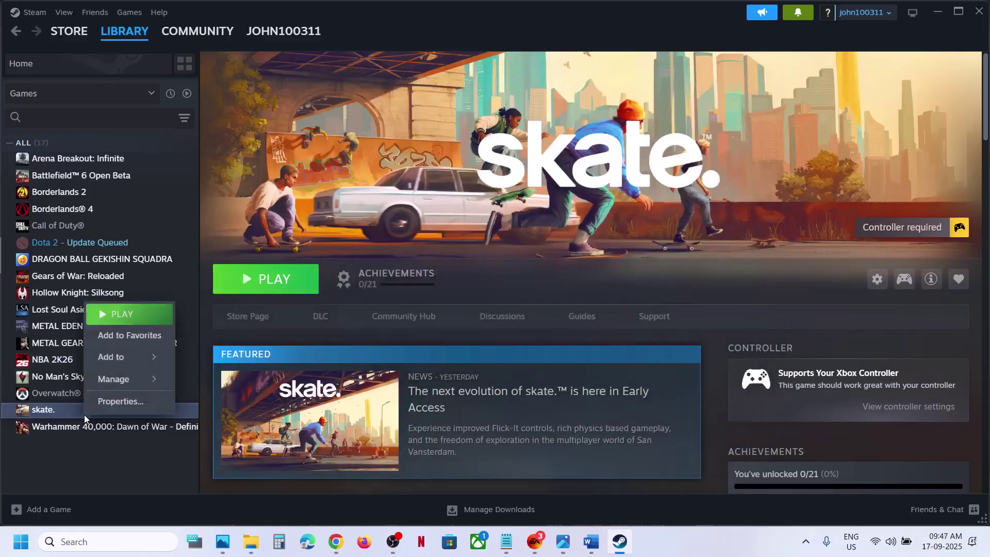
left_click(120, 402)
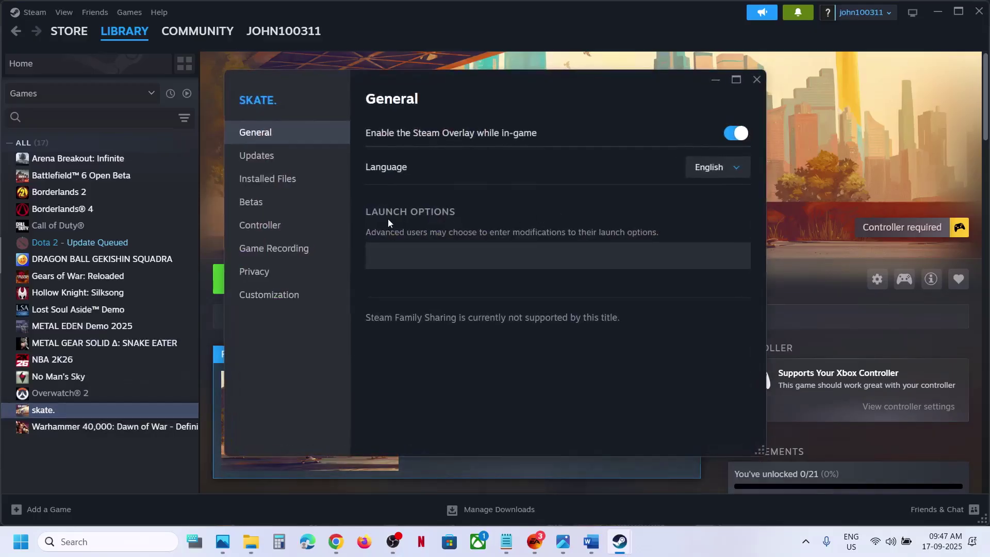
left_click(298, 231)
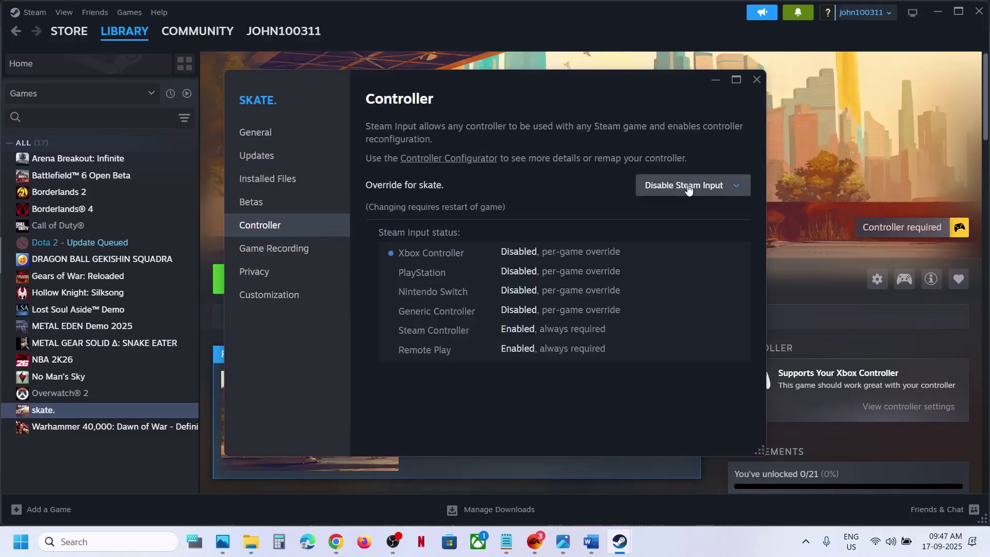
left_click(709, 186)
left_click(691, 268)
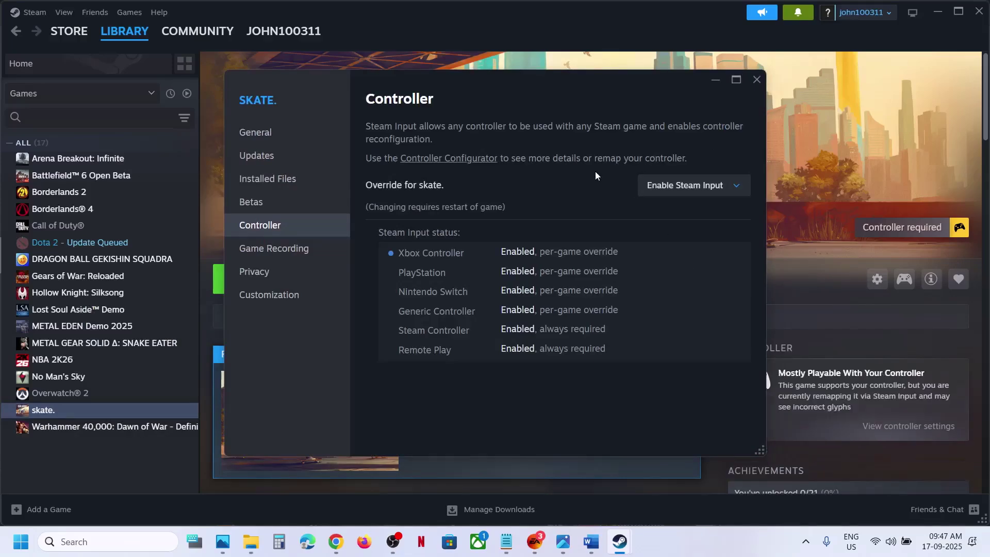
left_click(759, 86)
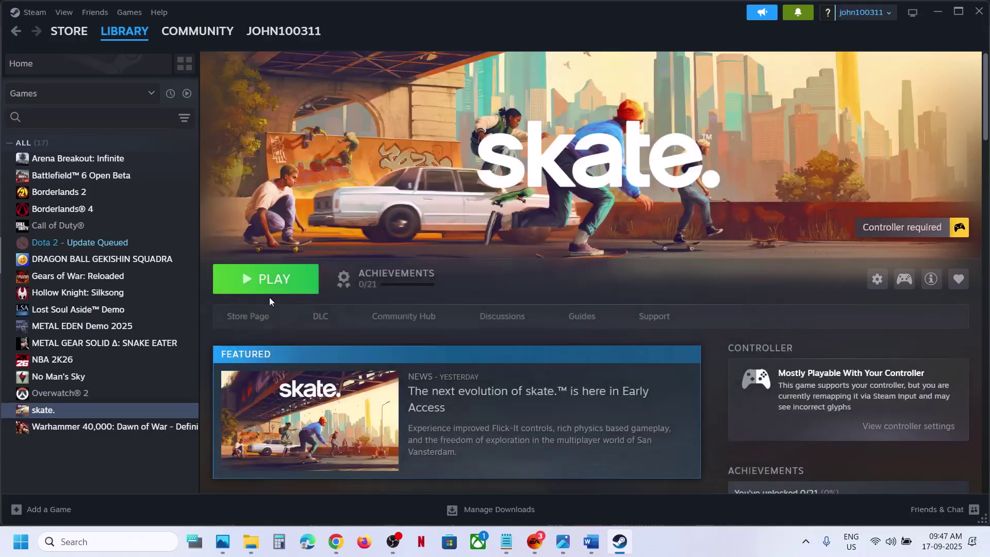
Check the Steam Input override in the controller properties of skate. and close them.
right_click(108, 415)
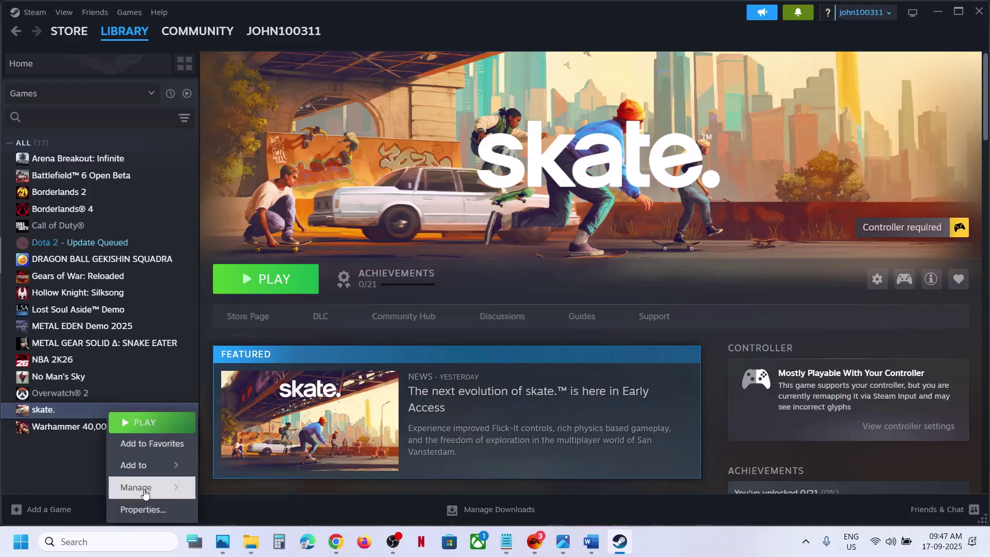
left_click(143, 510)
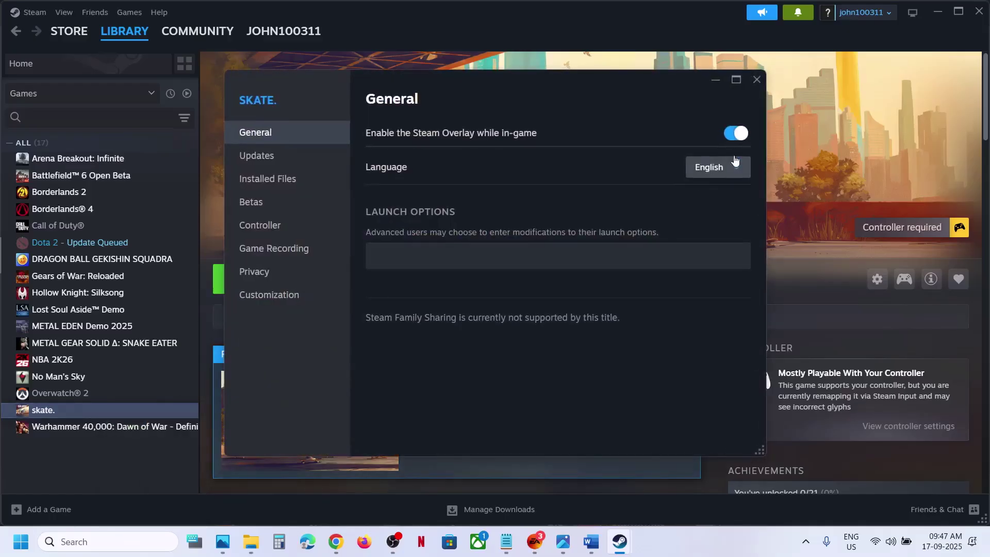
left_click(274, 232)
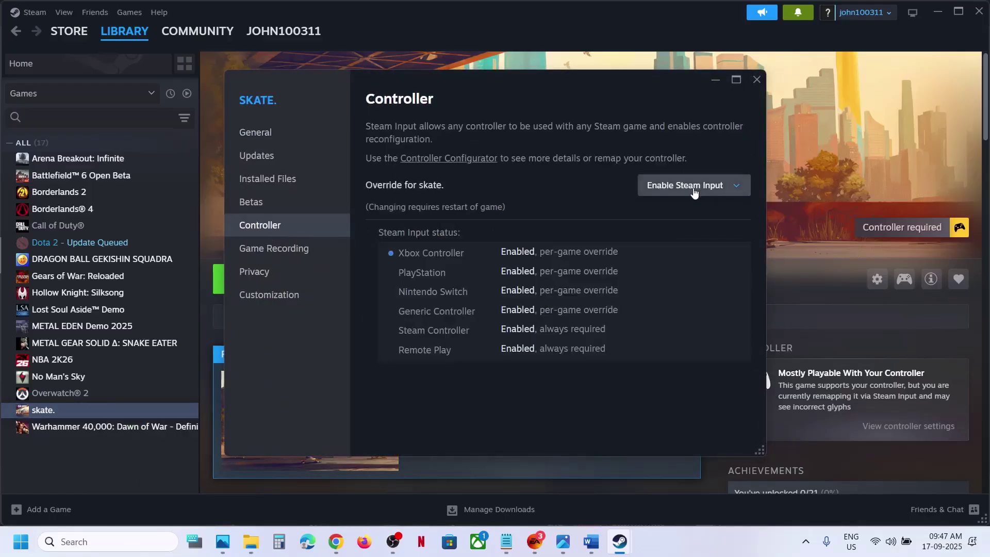
left_click(757, 79)
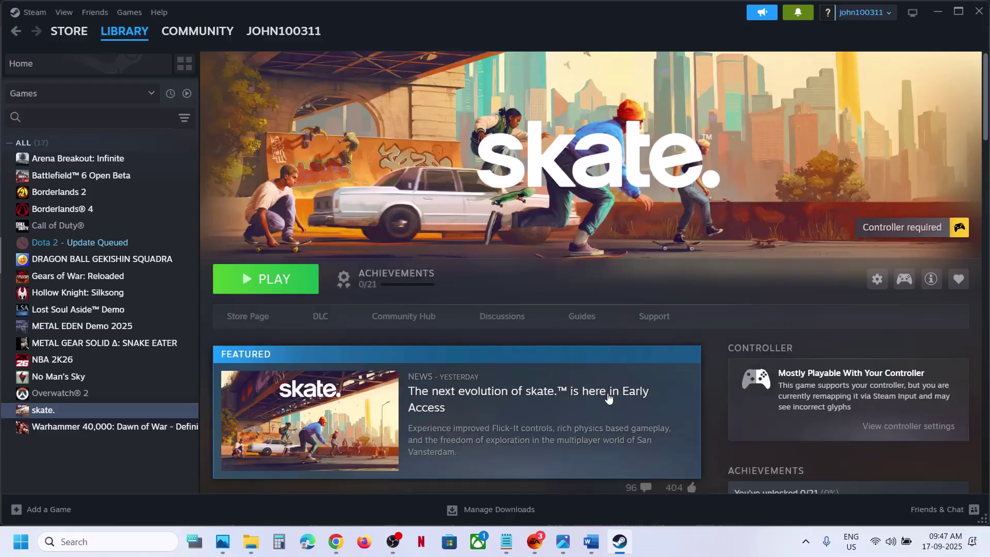
Switch to the Word document and read the Step 2 advice on unplugging controller-like devices and additional USB adapters.
left_click(590, 541)
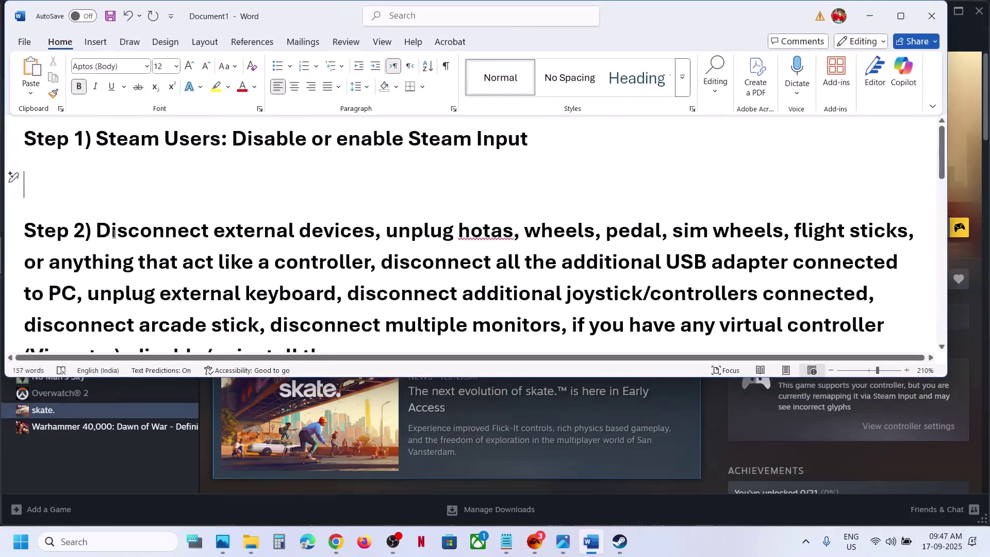
left_click_drag(98, 230, 357, 232)
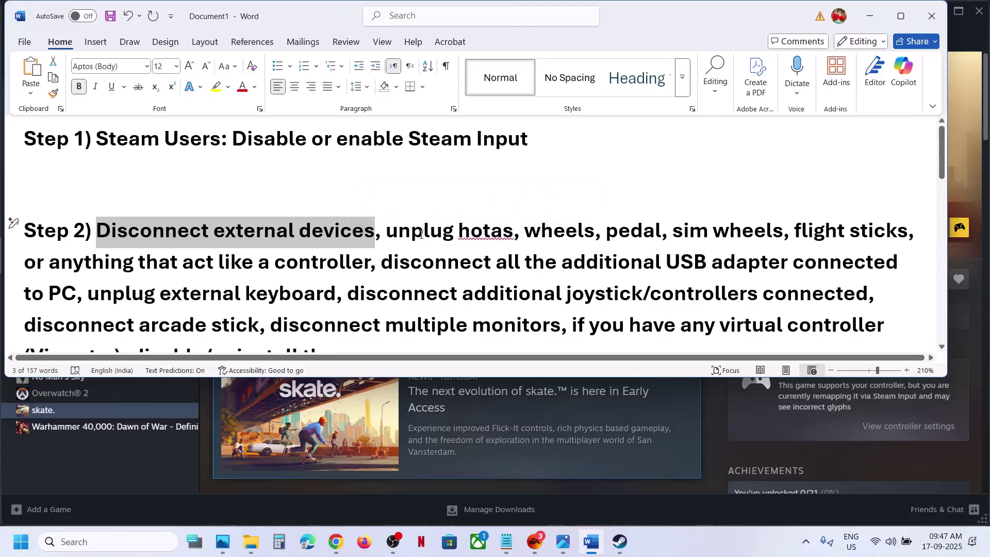
left_click_drag(388, 231, 339, 265)
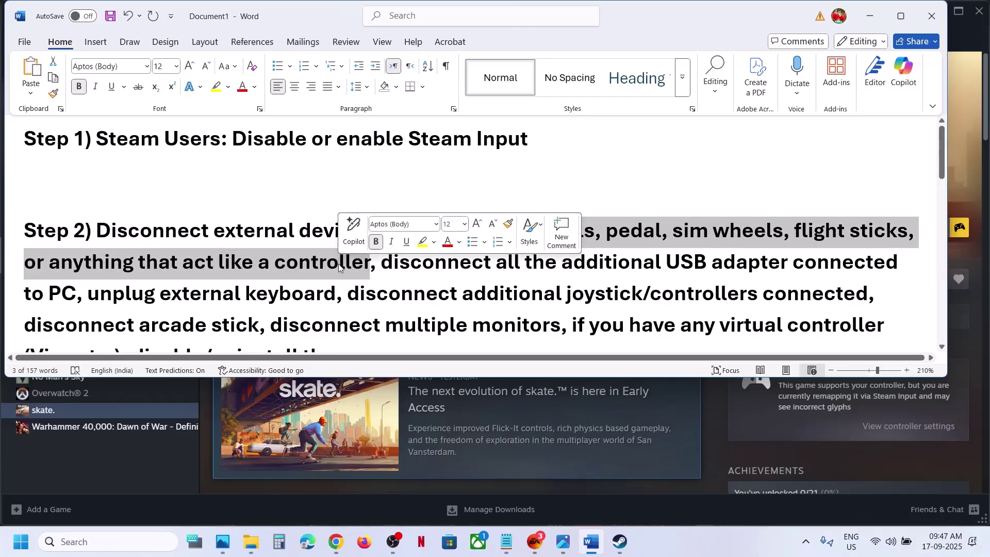
left_click(370, 267)
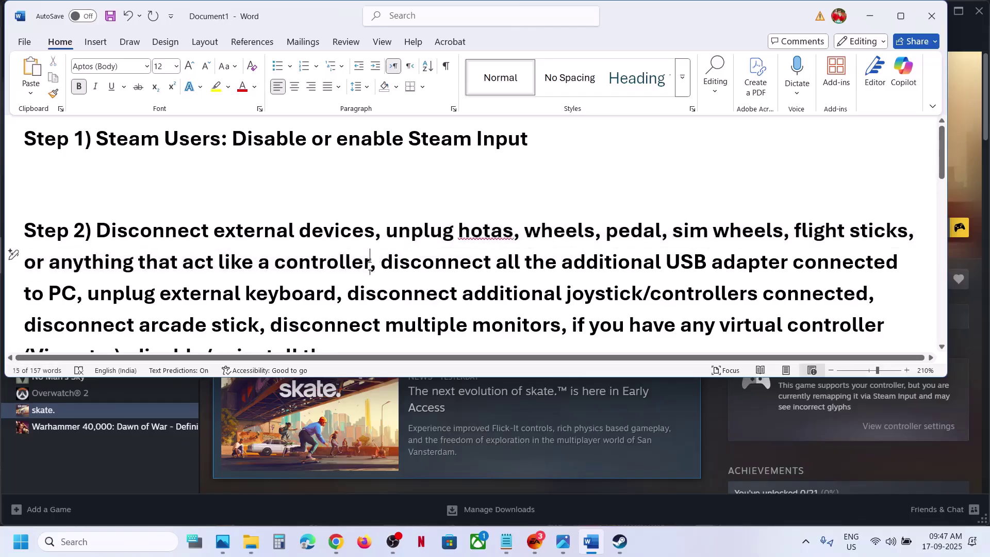
left_click_drag(279, 232, 726, 265)
left_click(339, 264)
left_click_drag(786, 263, 658, 266)
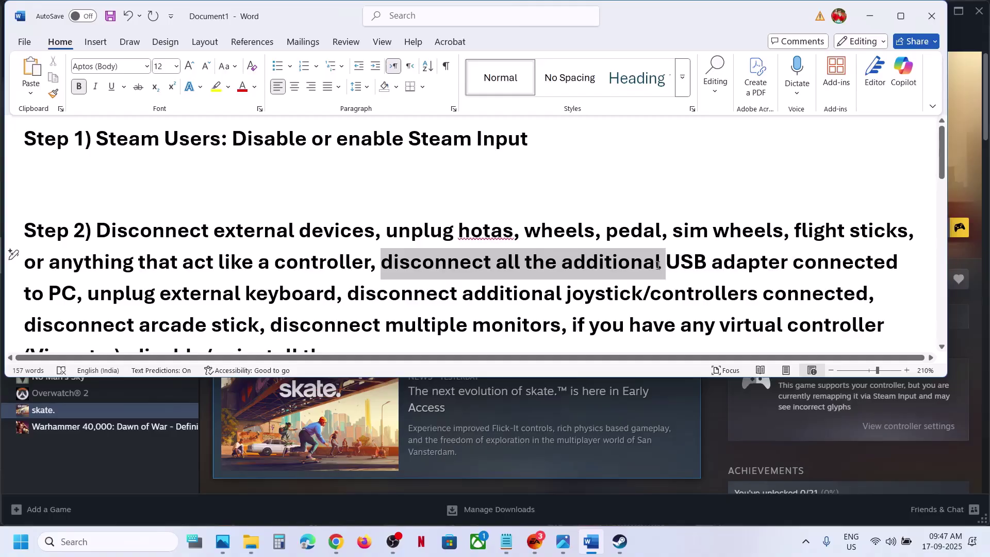
left_click_drag(658, 265, 902, 264)
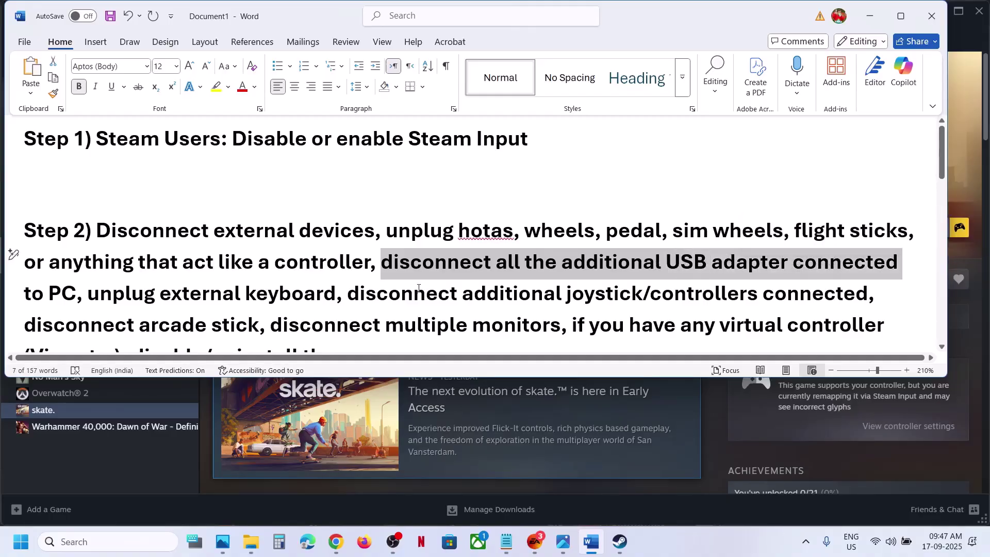
Read the rest of Step 2 on external keyboards, extra joysticks, arcade sticks, multiple monitors and virtual controllers.
scroll(418, 288, "down", 1)
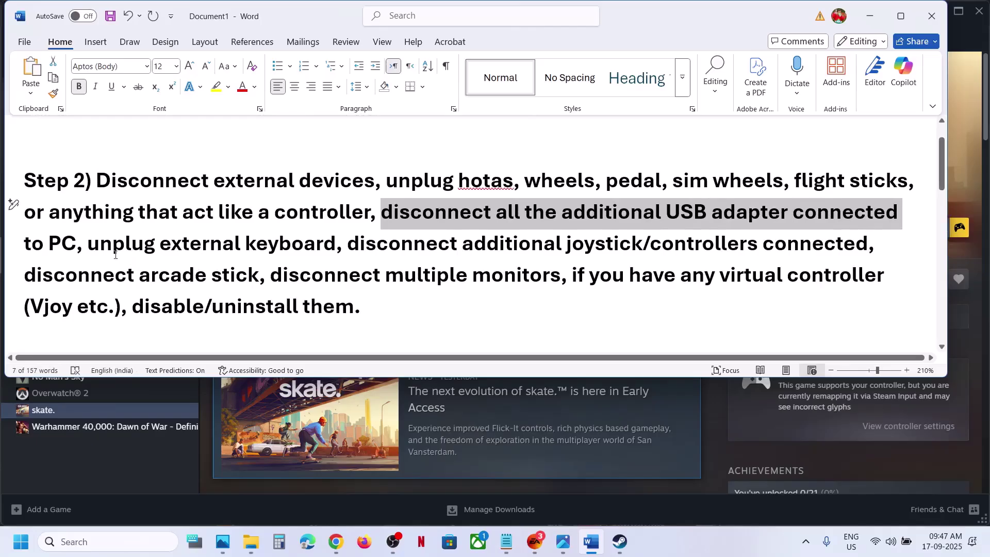
left_click_drag(88, 245, 336, 254)
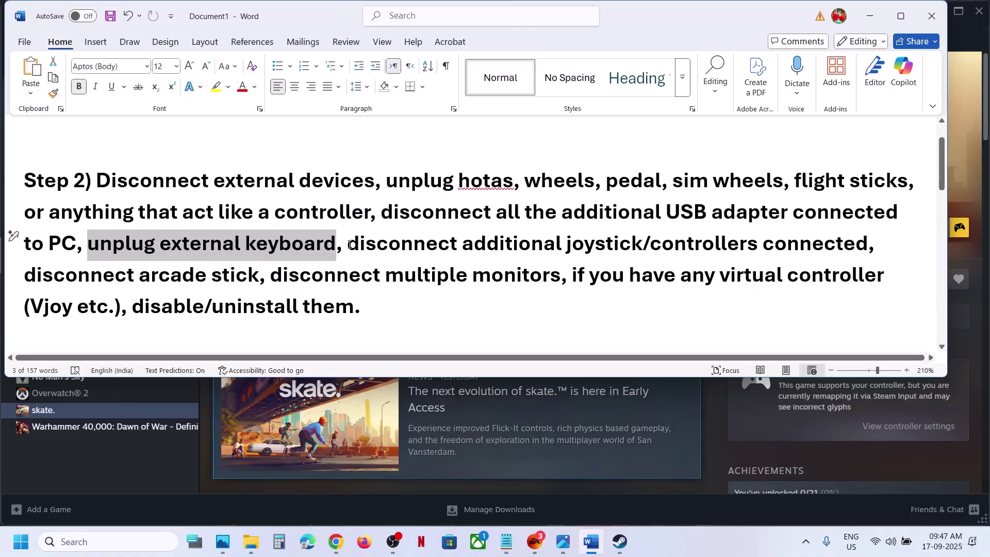
left_click_drag(350, 245, 784, 240)
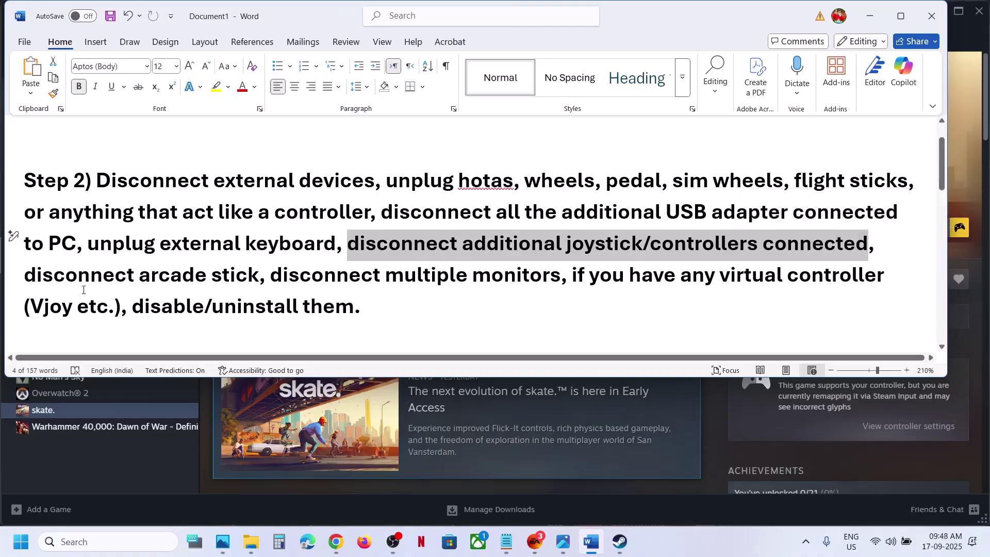
left_click_drag(64, 281, 107, 310)
left_click(604, 279)
left_click(97, 308)
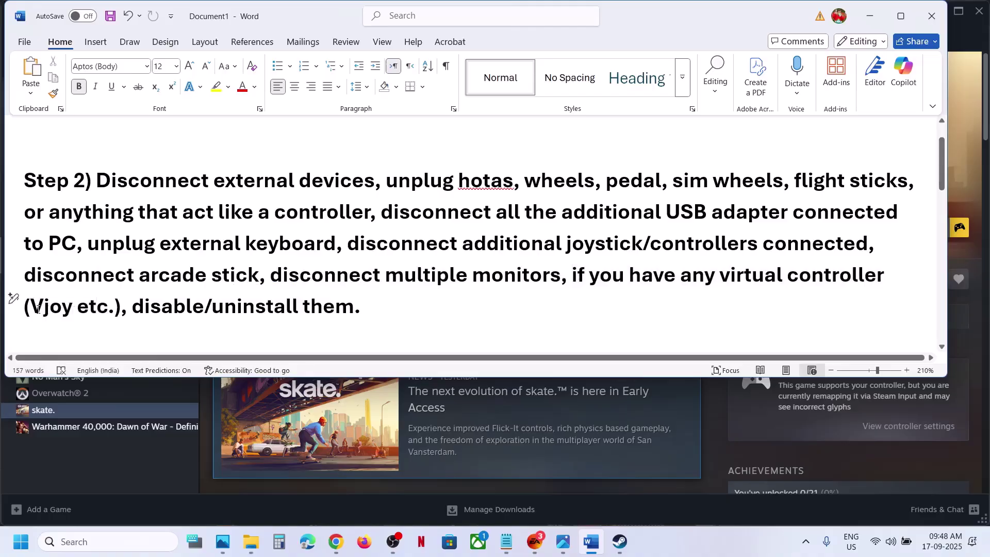
left_click_drag(38, 309, 346, 308)
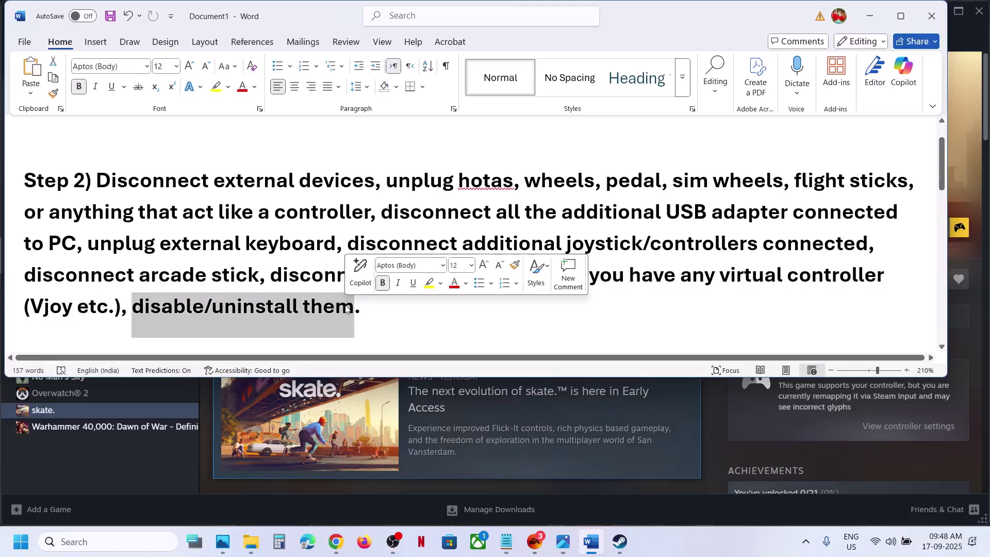
left_click(346, 309)
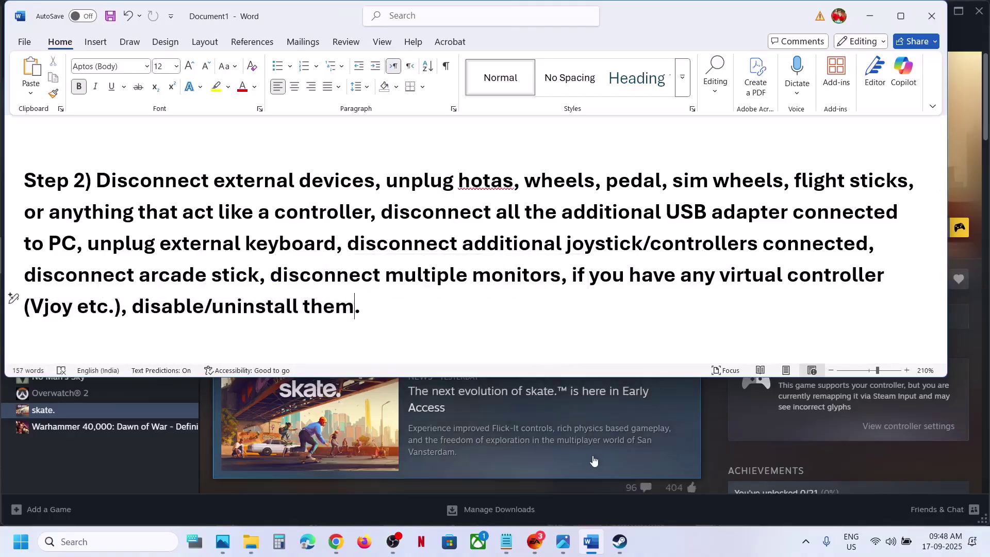
Read the Step 3 instruction for non-Steam users about adding the game to Steam.
scroll(465, 232, "down", 2)
left_click(700, 531)
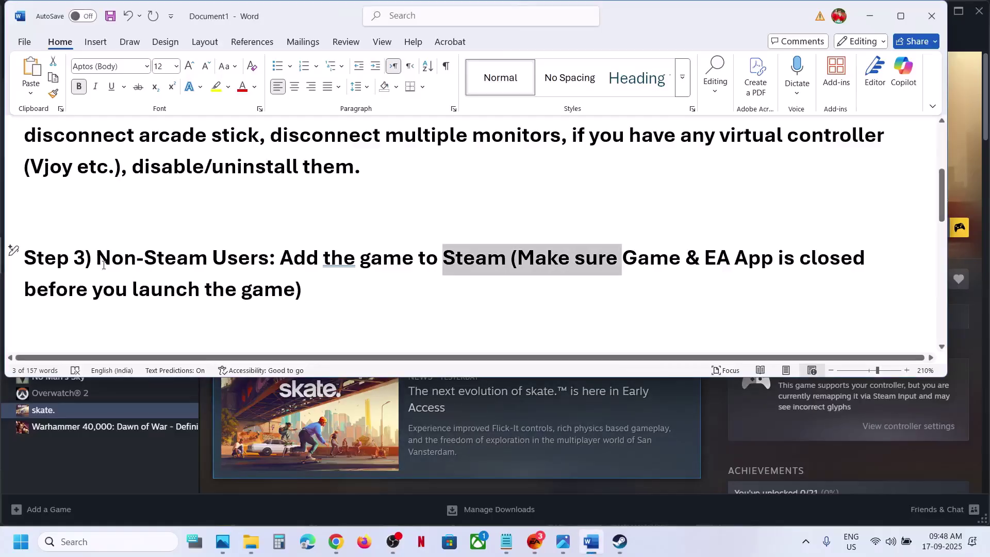
left_click_drag(103, 265, 508, 263)
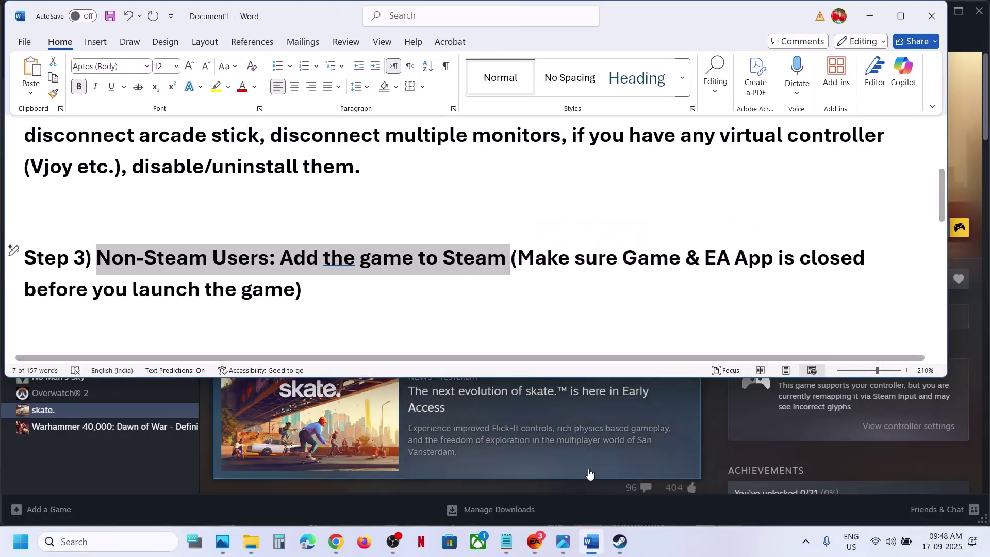
Switch to Steam, start adding a non-Steam game to the library, and open the file browser to pick its executable.
left_click(619, 550)
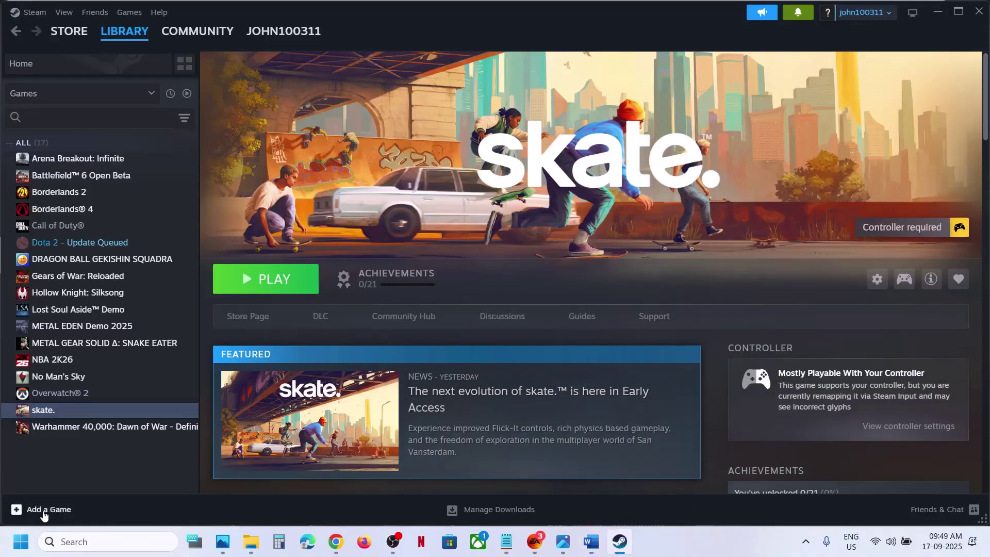
left_click(20, 513)
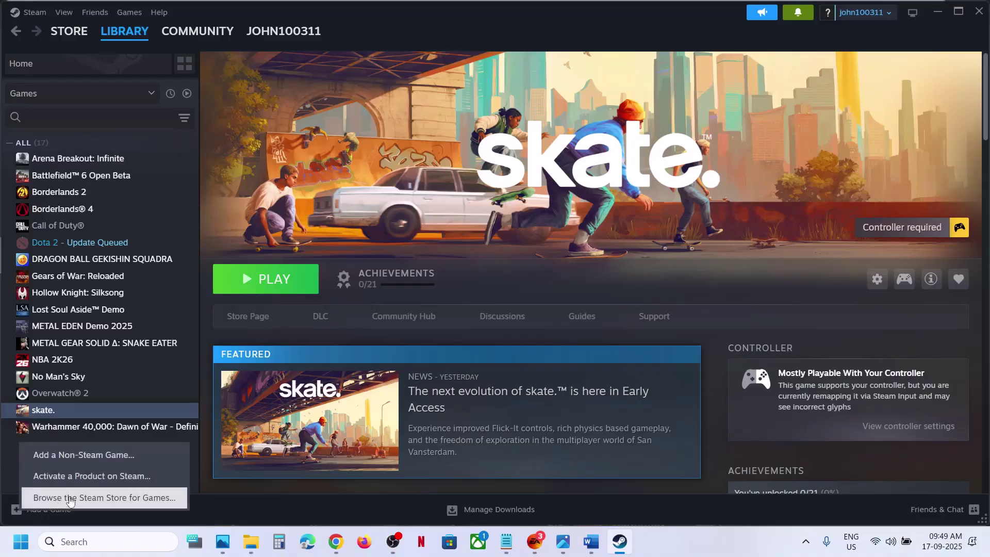
left_click(104, 460)
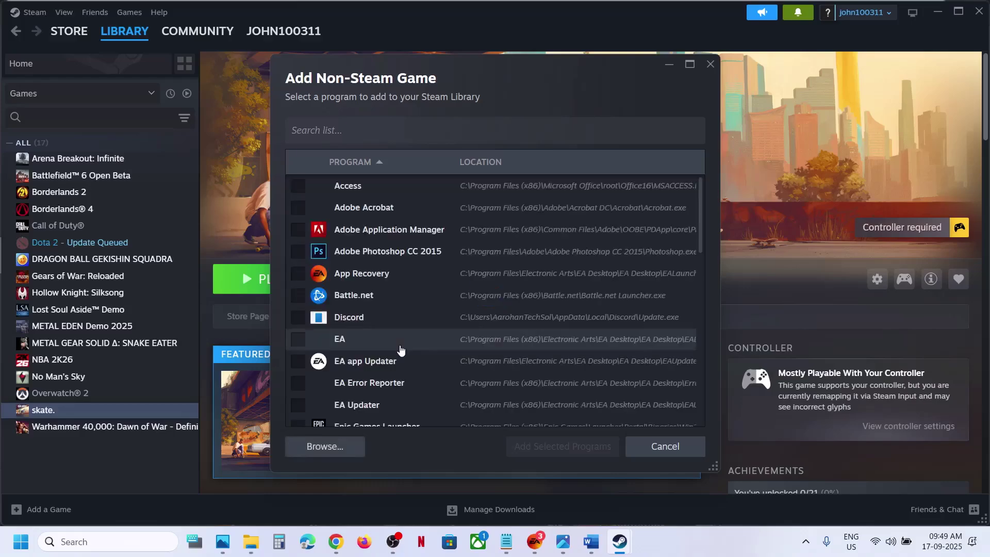
left_click(326, 445)
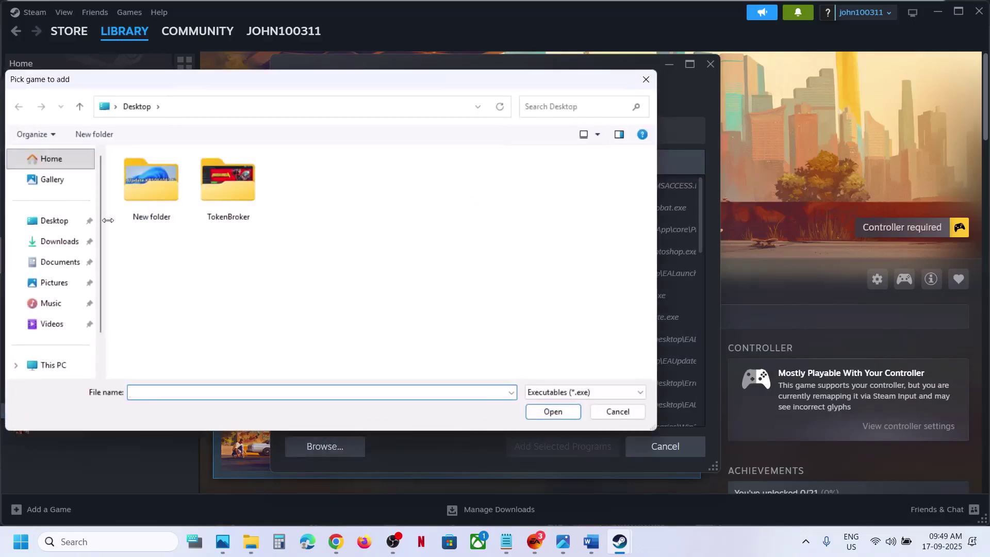
Browse to the game's install folder, C:\Program Files\EA Games\Skate, to find its executable.
left_click(60, 364)
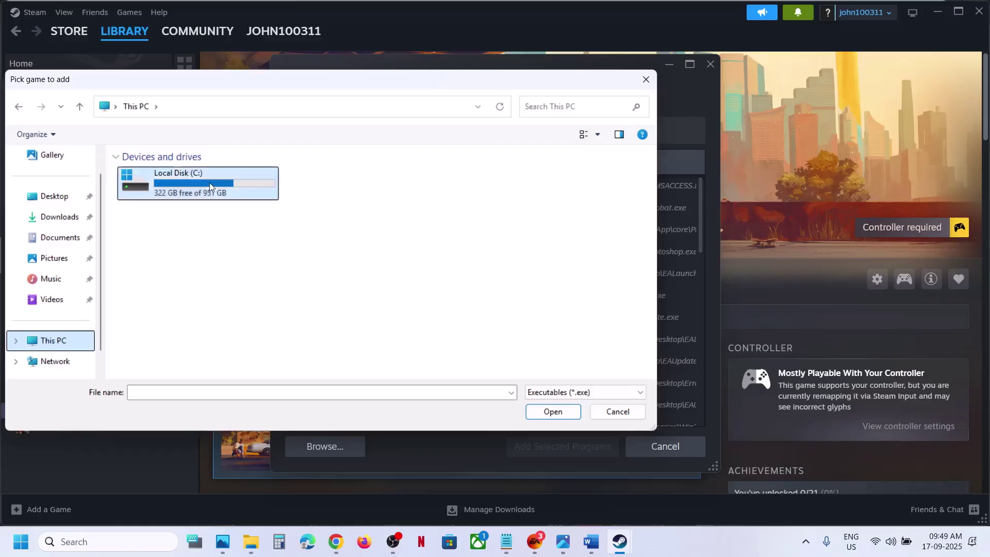
double_click(209, 184)
scroll(214, 223, "down", 1)
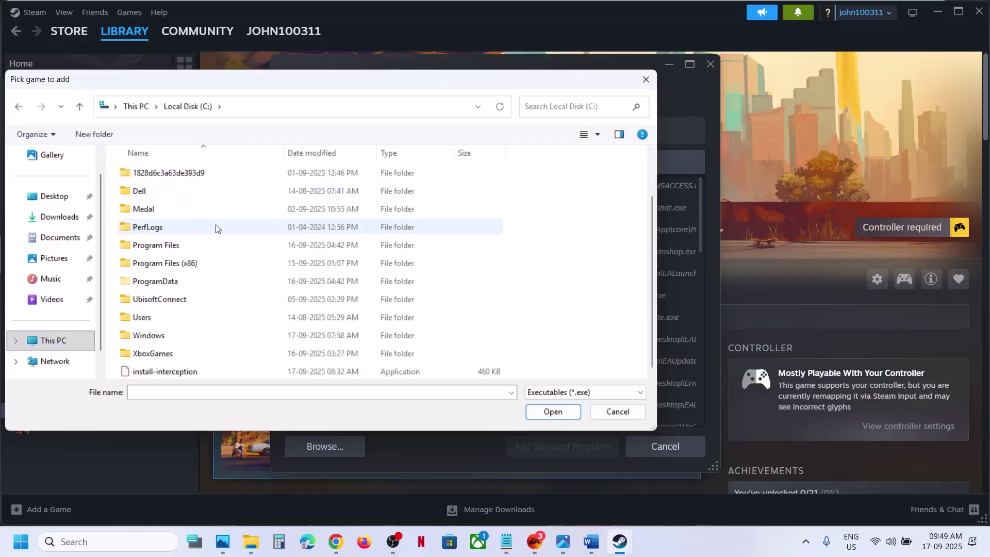
double_click(184, 248)
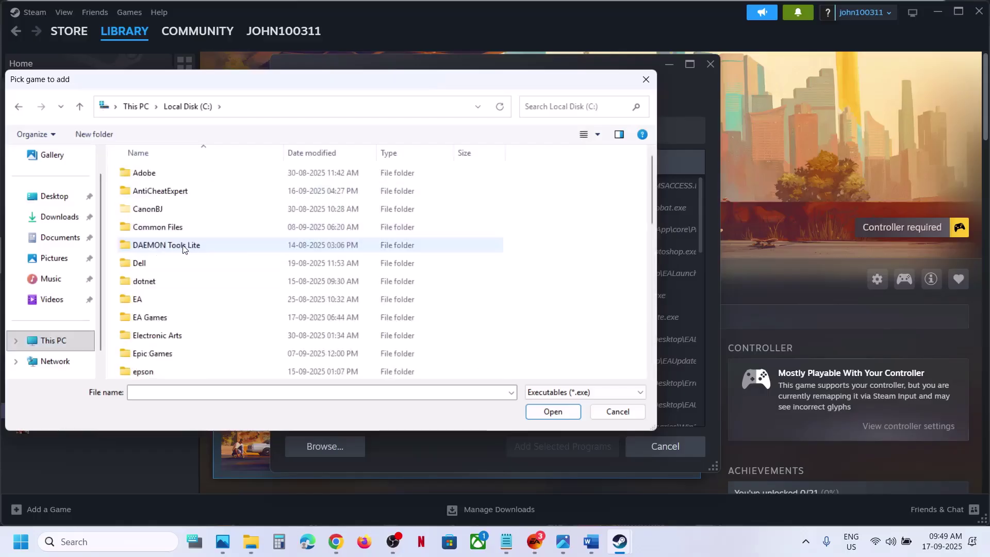
double_click(150, 323)
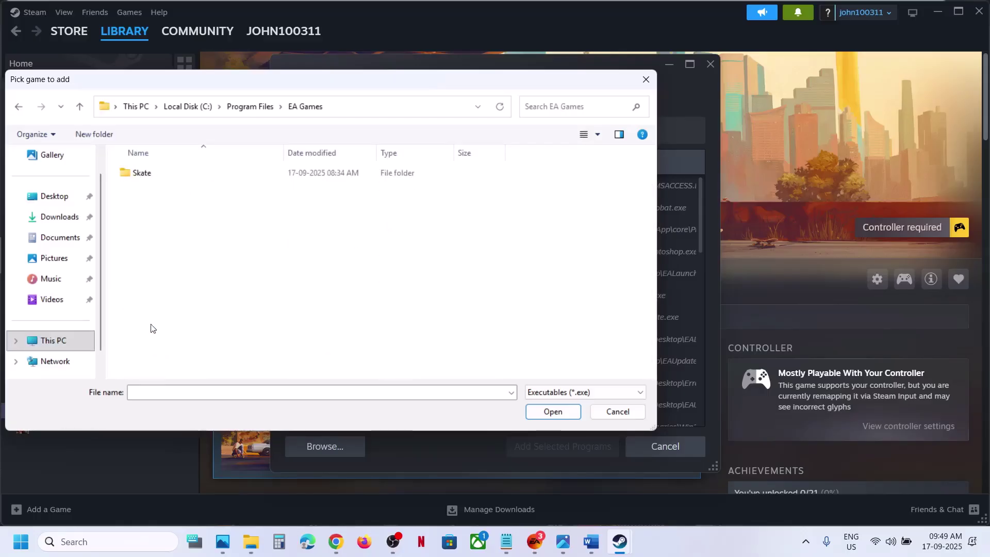
double_click(150, 173)
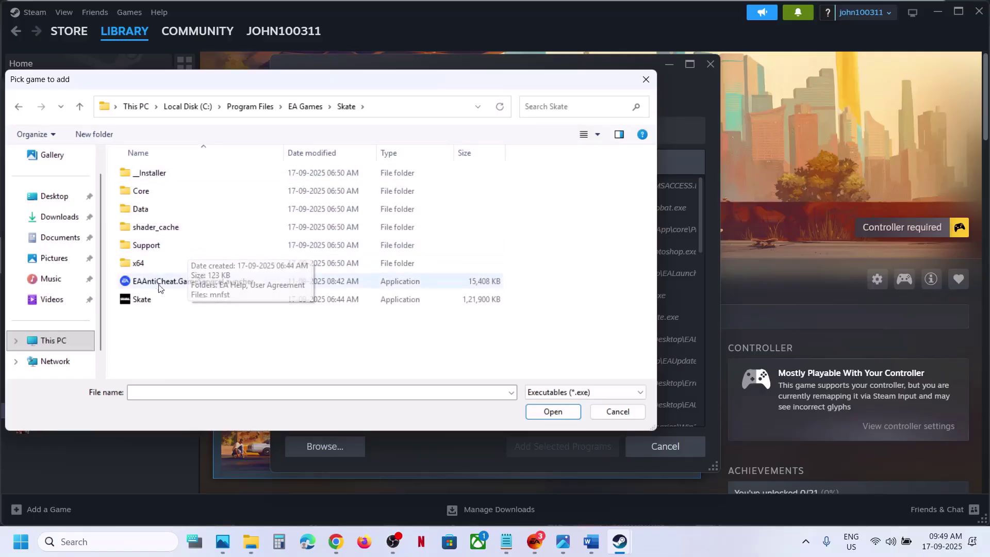
Choose the Skate application, add it to the Steam library, and open its new library entry.
left_click(148, 302)
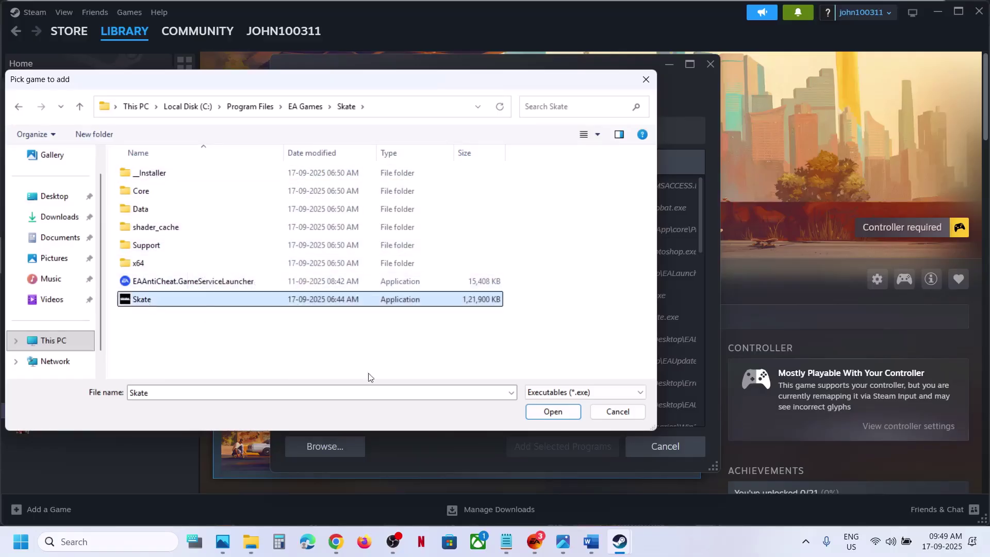
left_click(541, 411)
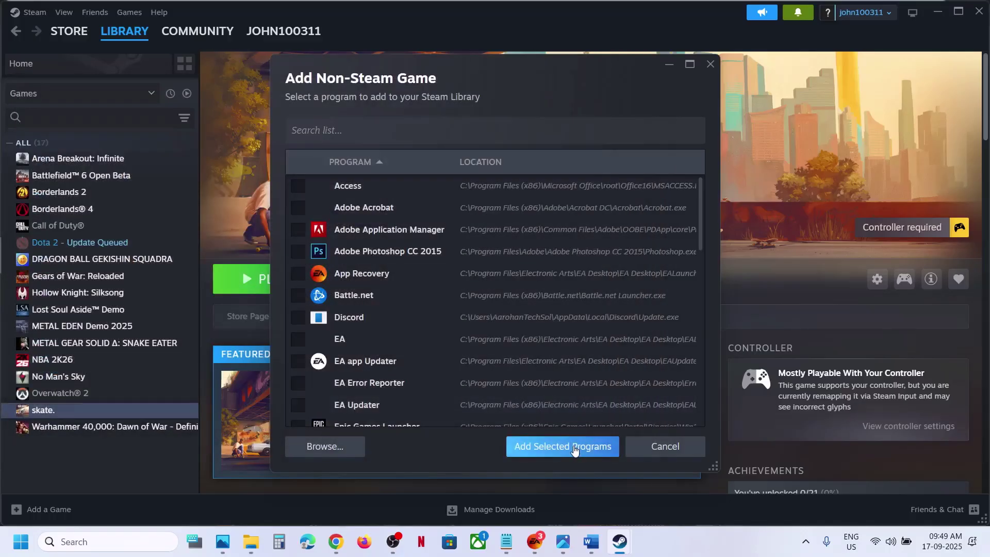
left_click(575, 450)
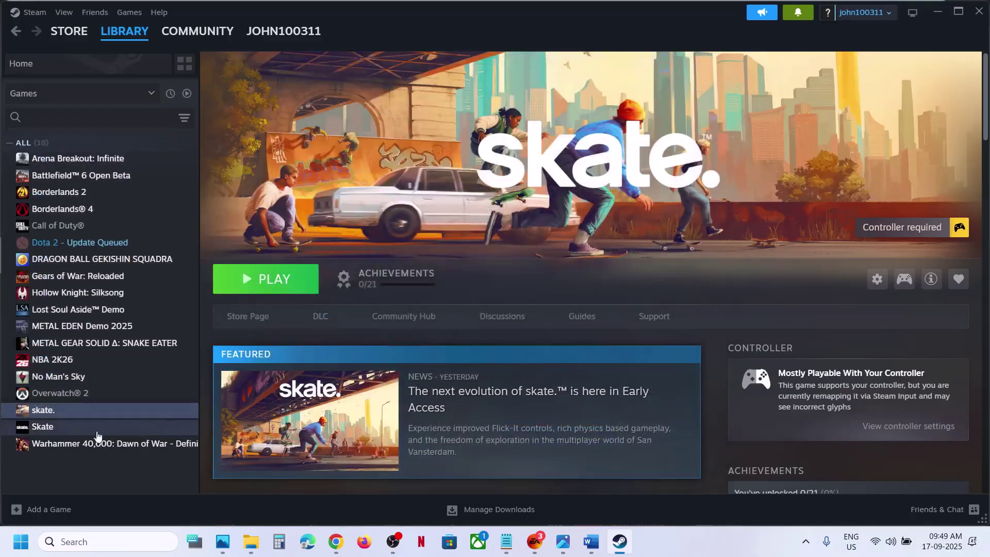
left_click(74, 433)
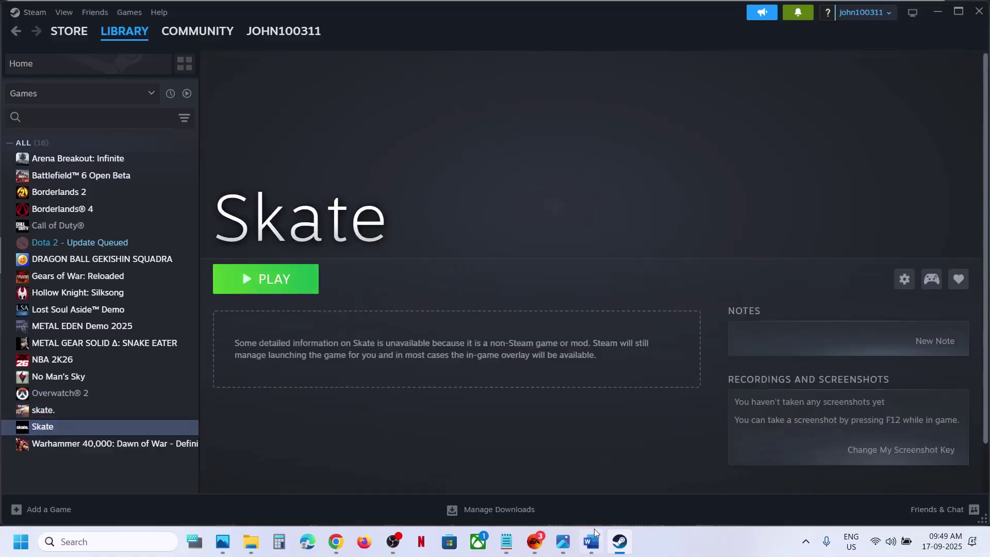
Recheck the Step 3 note in Word, and in Steam view the Steam Input override options in the non-Steam Skate entry's properties.
left_click(593, 541)
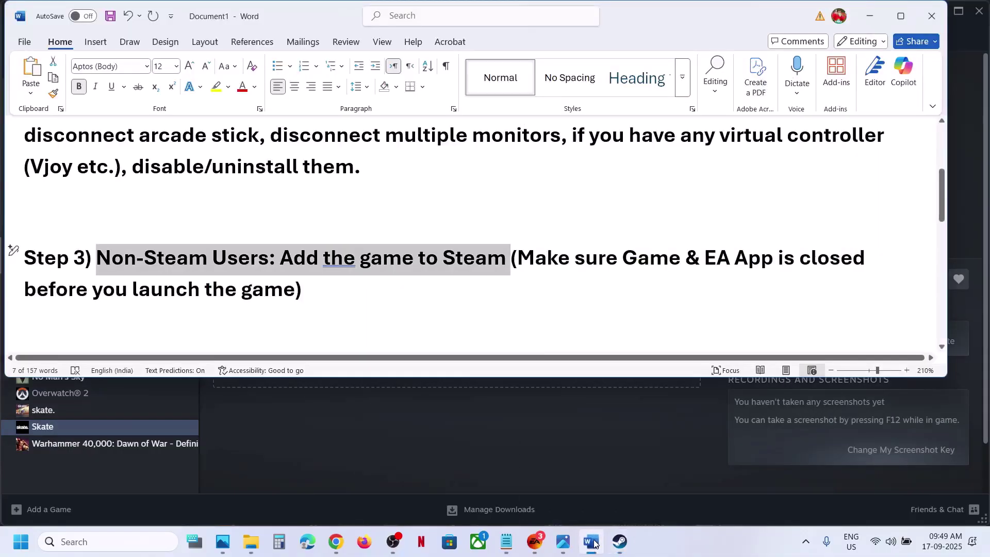
left_click(135, 430)
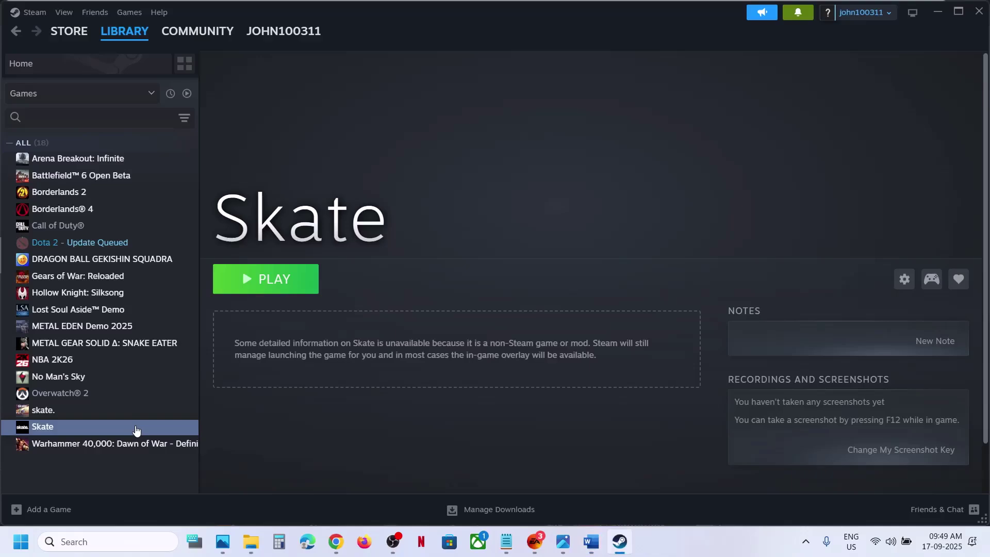
right_click(135, 428)
left_click(187, 419)
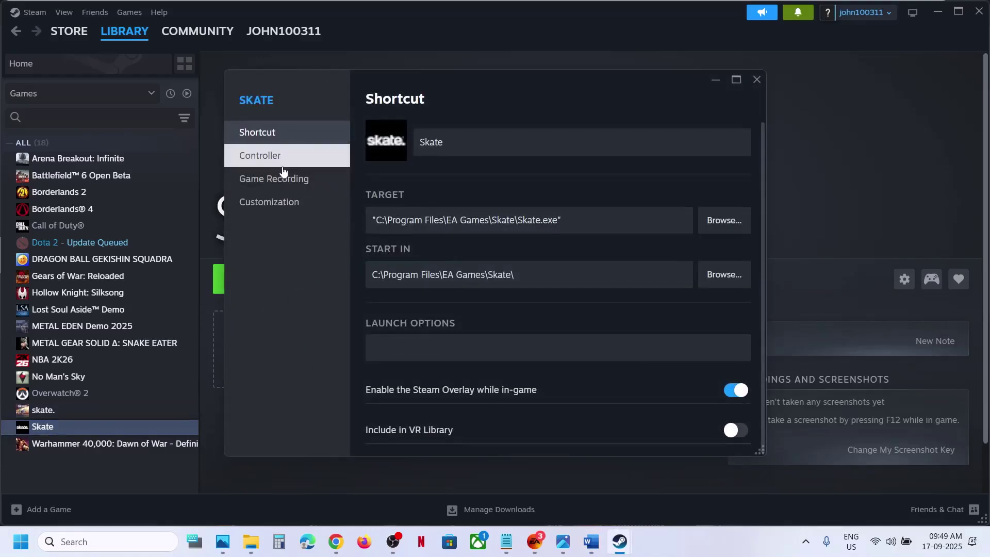
left_click(260, 155)
left_click(686, 185)
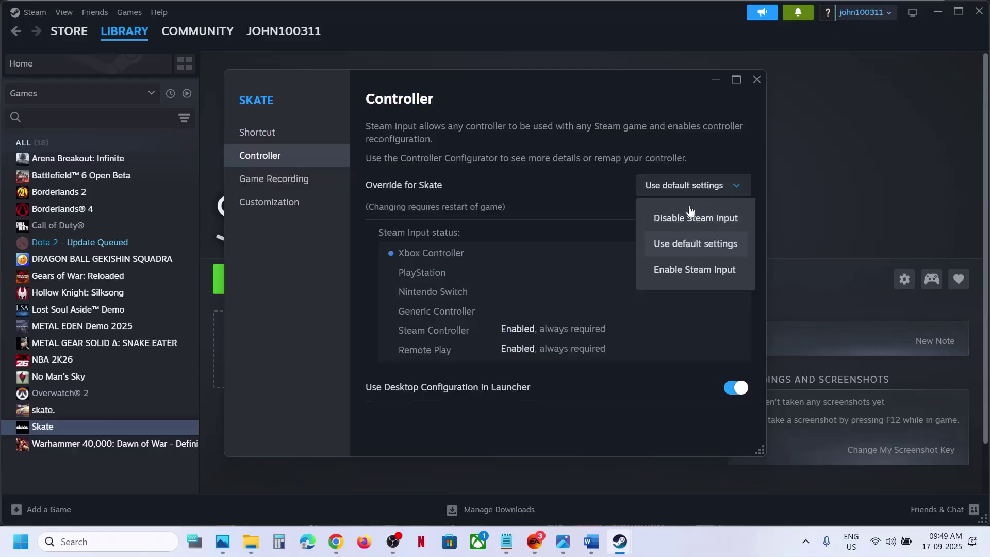
left_click(760, 77)
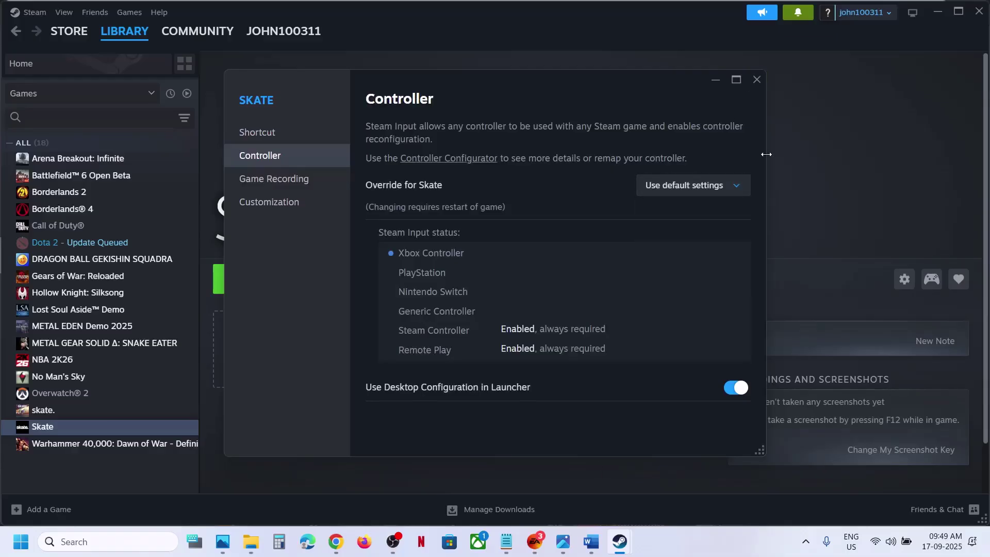
left_click(753, 79)
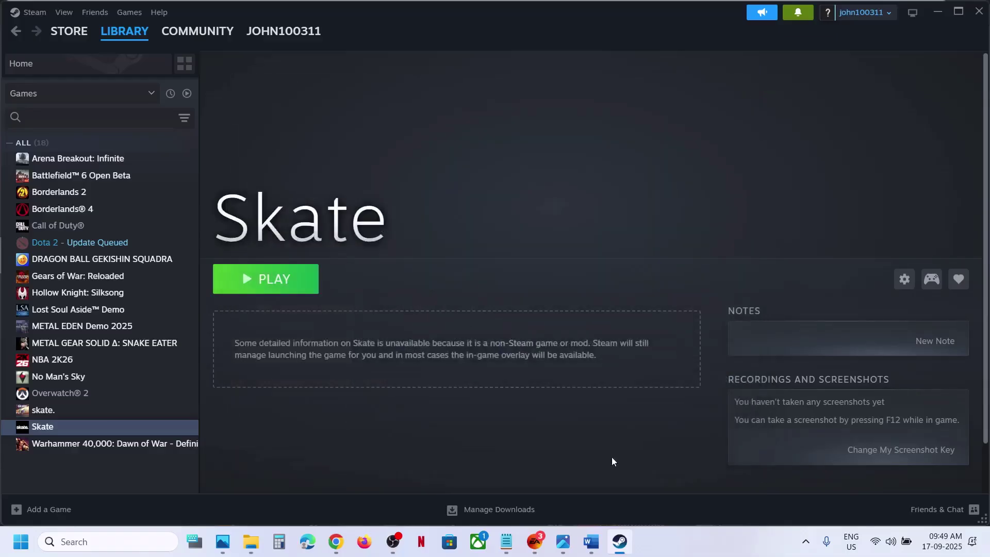
Switch to the Word document and read Step 4 about adding the EA Desktop app to Steam and launching the game through it.
left_click(593, 542)
scroll(173, 284, "down", 3)
scroll(233, 299, "up", 2)
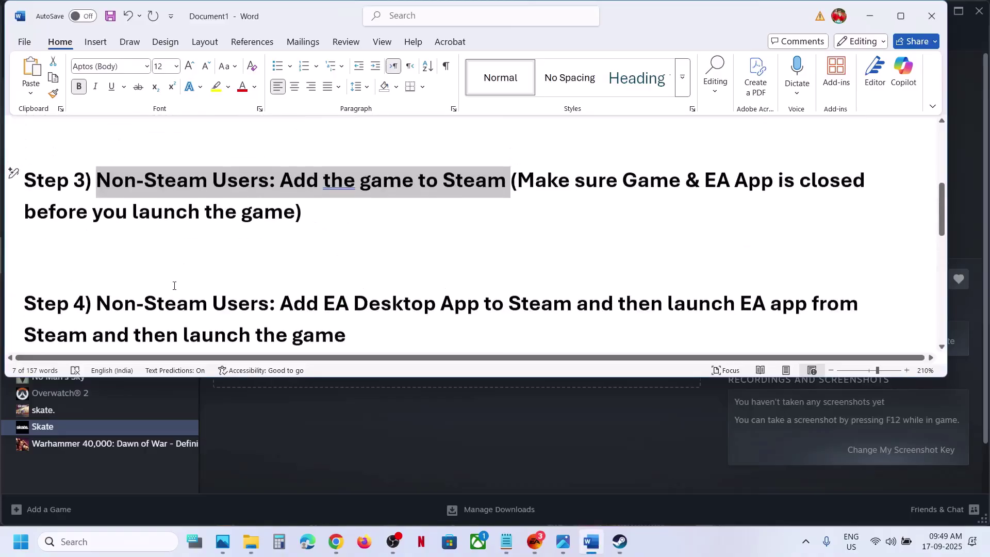
scroll(296, 319, "down", 1)
scroll(309, 268, "down", 1)
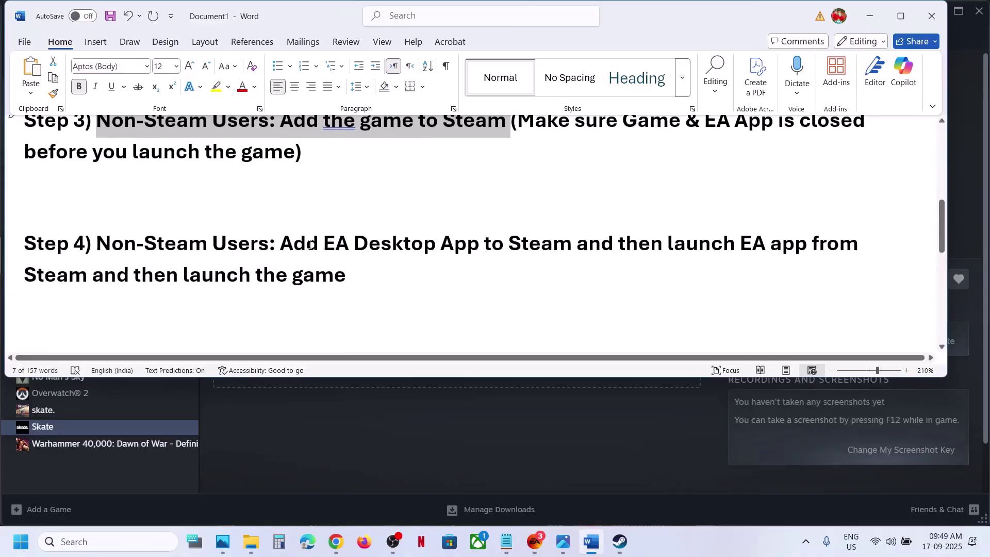
left_click_drag(310, 246, 515, 268)
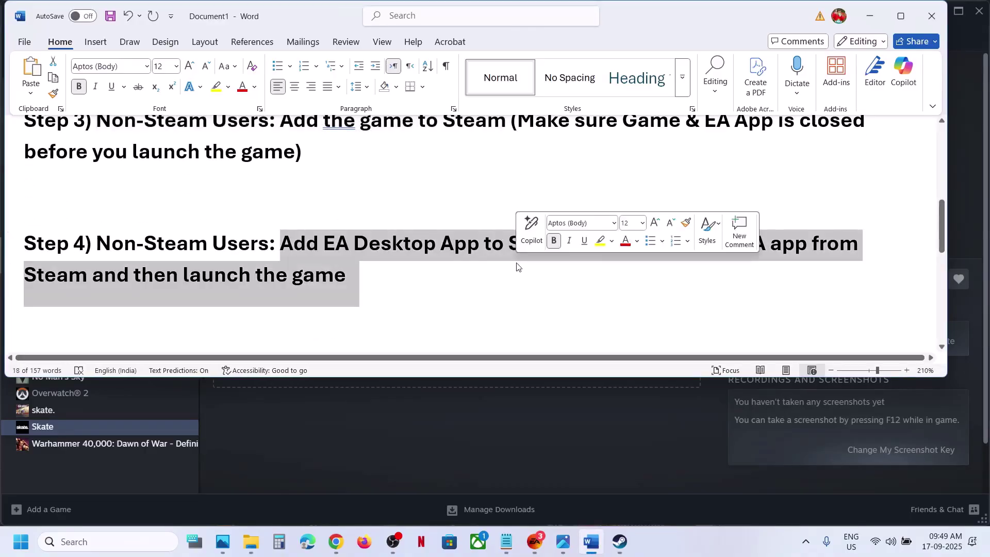
left_click(476, 315)
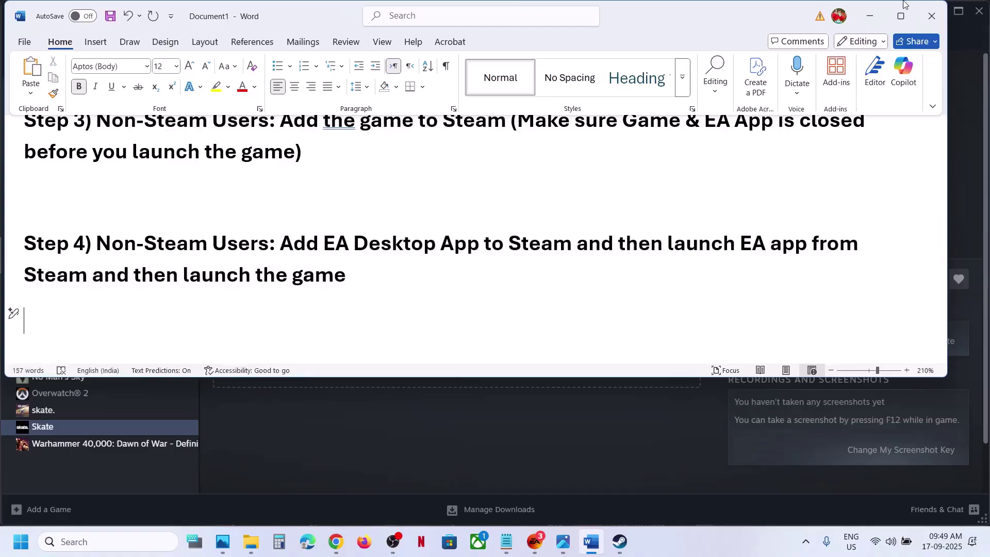
Switch to the EA app and view its main menu, where the Exit command is located.
left_click(873, 17)
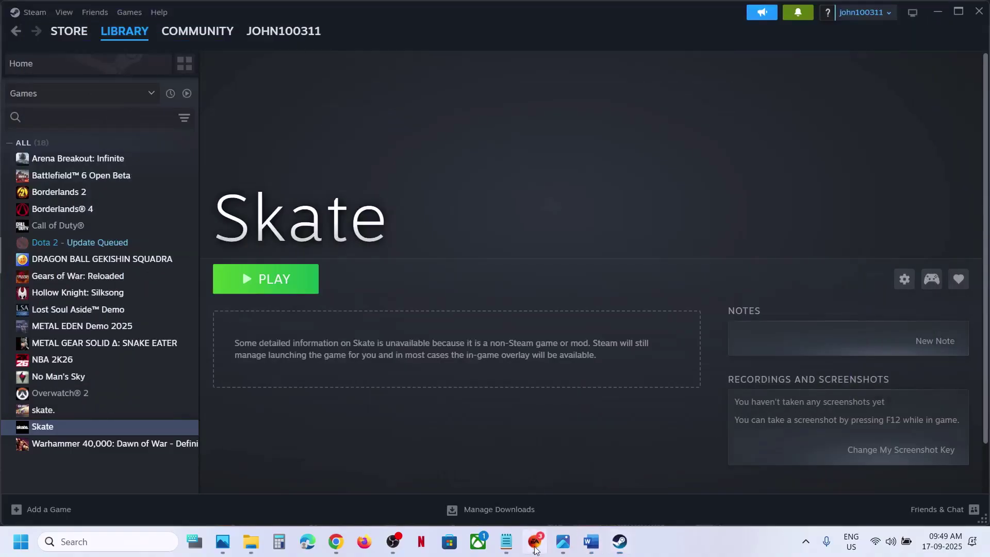
left_click(535, 541)
left_click(13, 17)
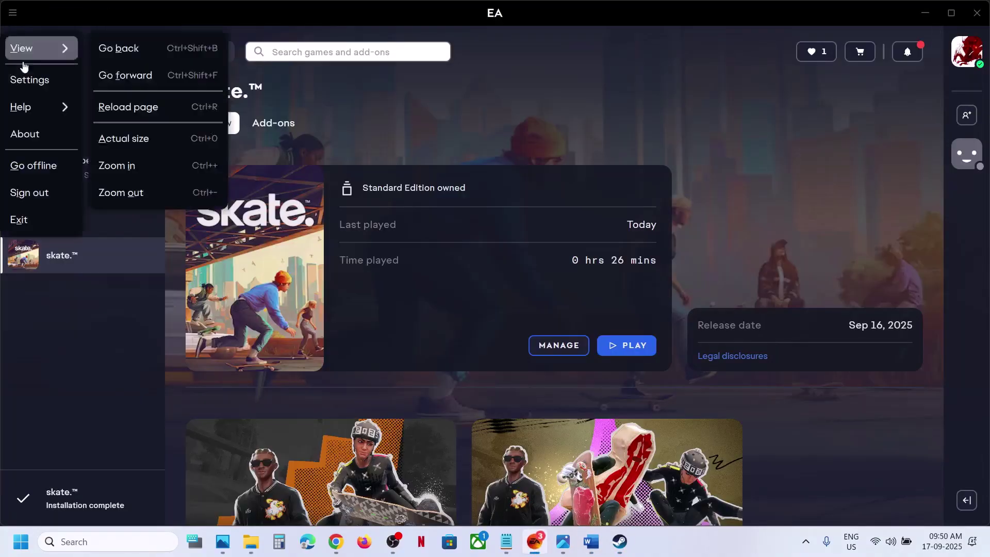
left_click(930, 14)
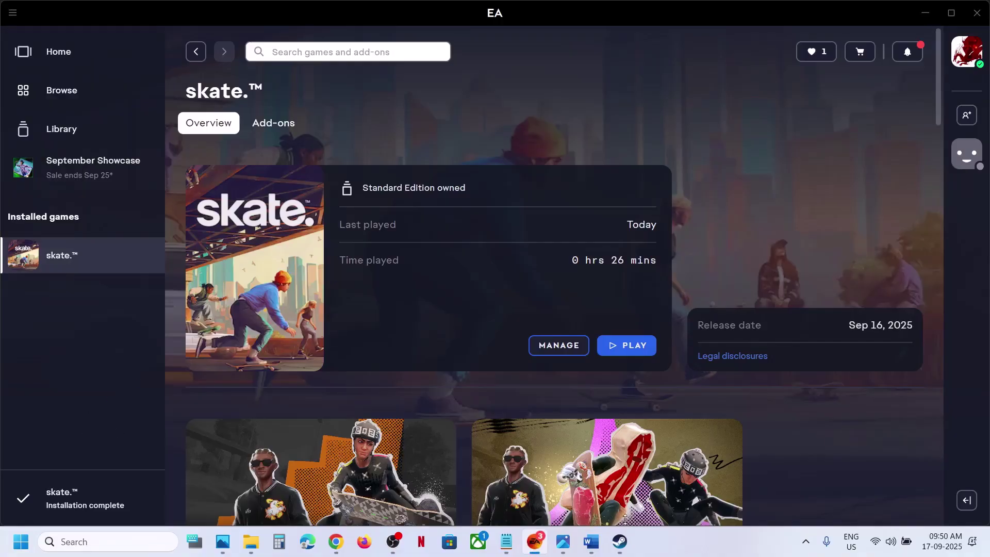
Switch to Steam, start adding another non-Steam game, and open the file browser to locate the EA app.
left_click(621, 541)
left_click(54, 508)
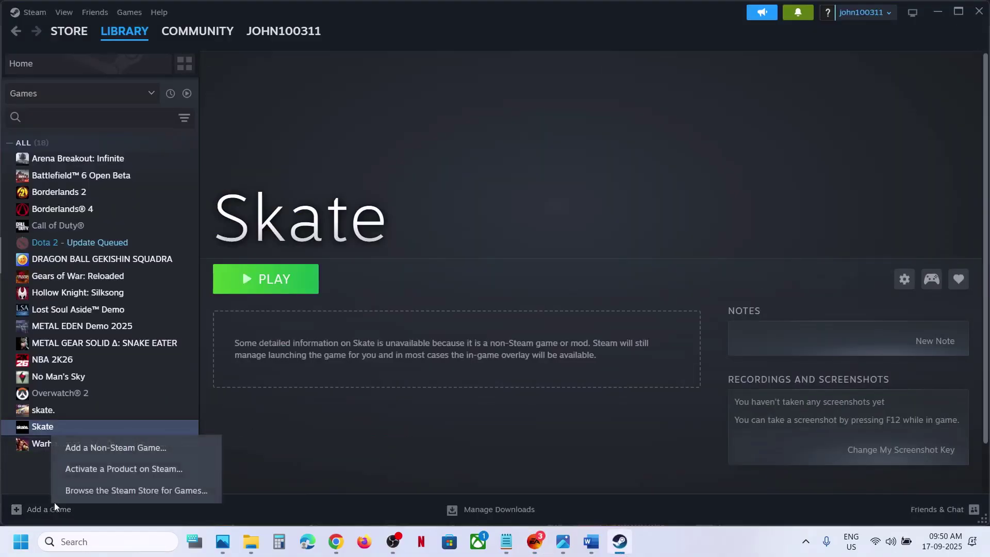
left_click(68, 448)
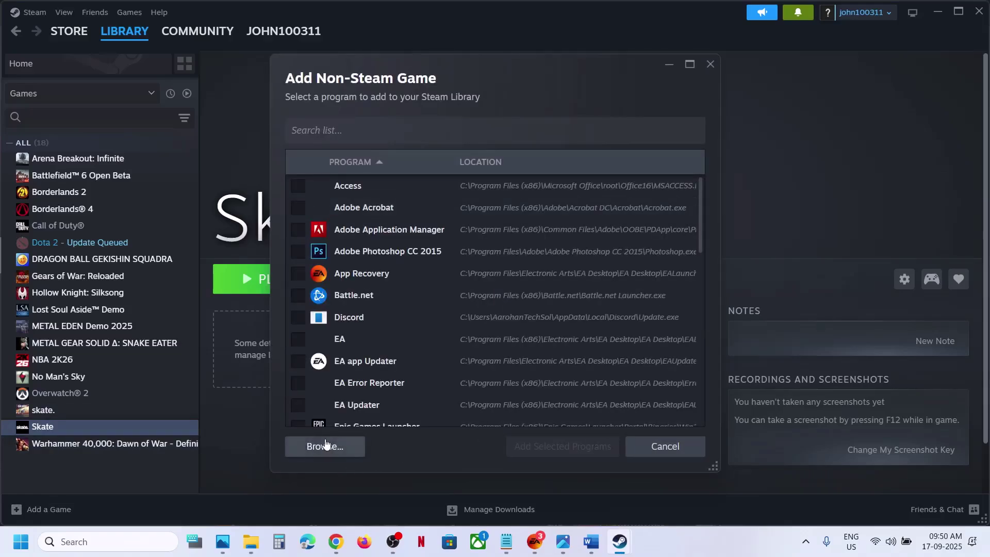
left_click(325, 446)
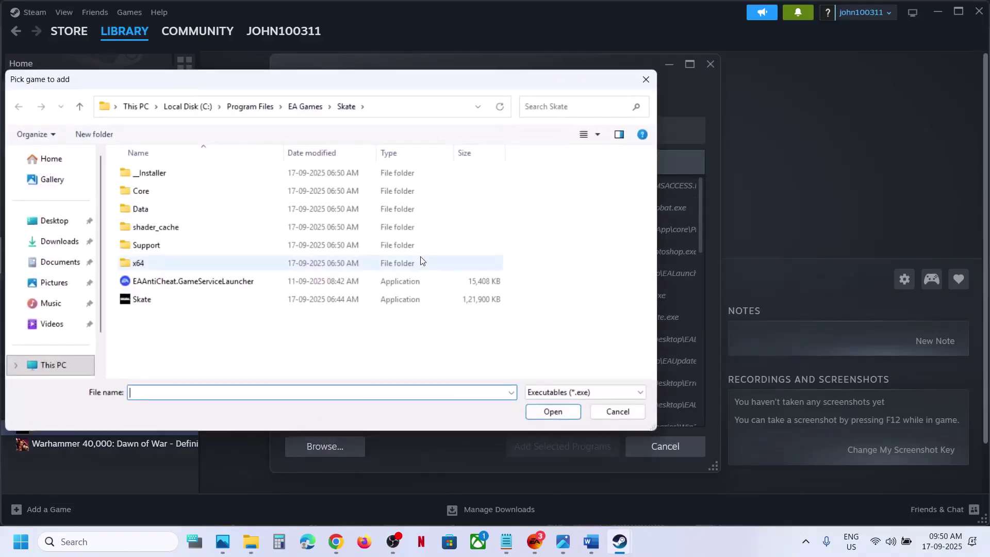
Browse to the EA app's program folder, C:\Program Files\Electronic Arts\EA Desktop\EA Desktop.
left_click(192, 106)
scroll(170, 247, "down", 1)
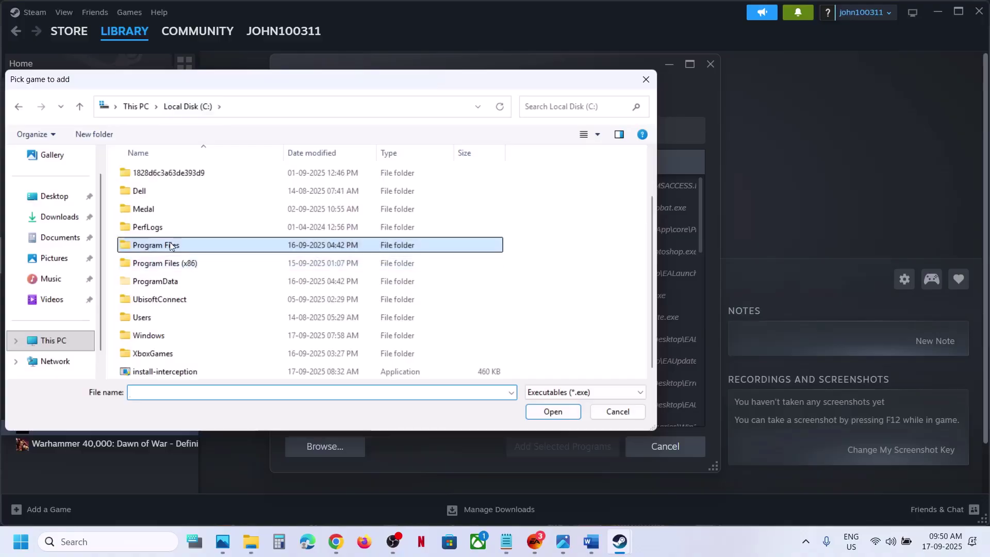
double_click(171, 245)
scroll(170, 243, "down", 1)
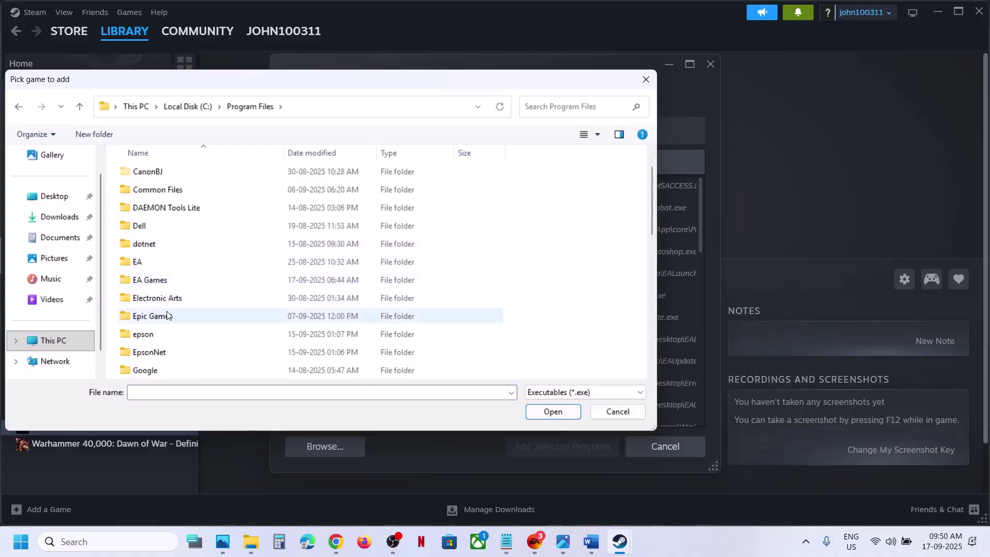
double_click(157, 298)
double_click(163, 173)
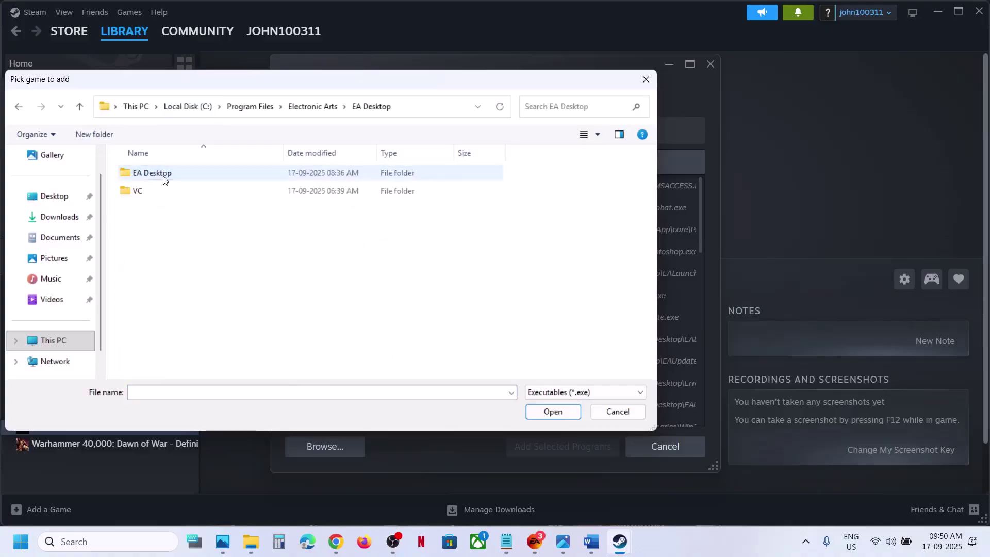
double_click(163, 175)
Choose the EADesktop application, add it to the Steam library, and open its new library entry.
scroll(186, 289, "down", 4)
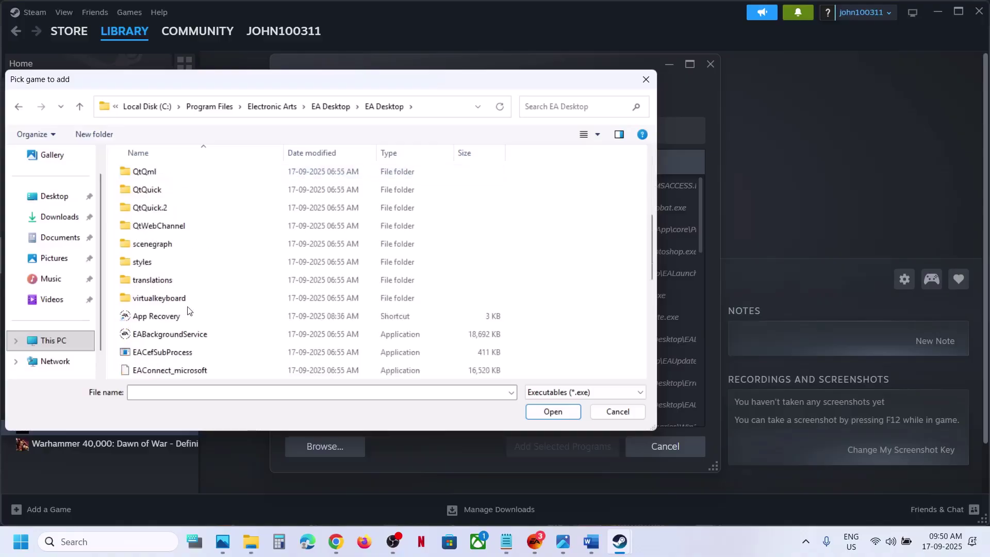
scroll(188, 310, "down", 2)
left_click(155, 303)
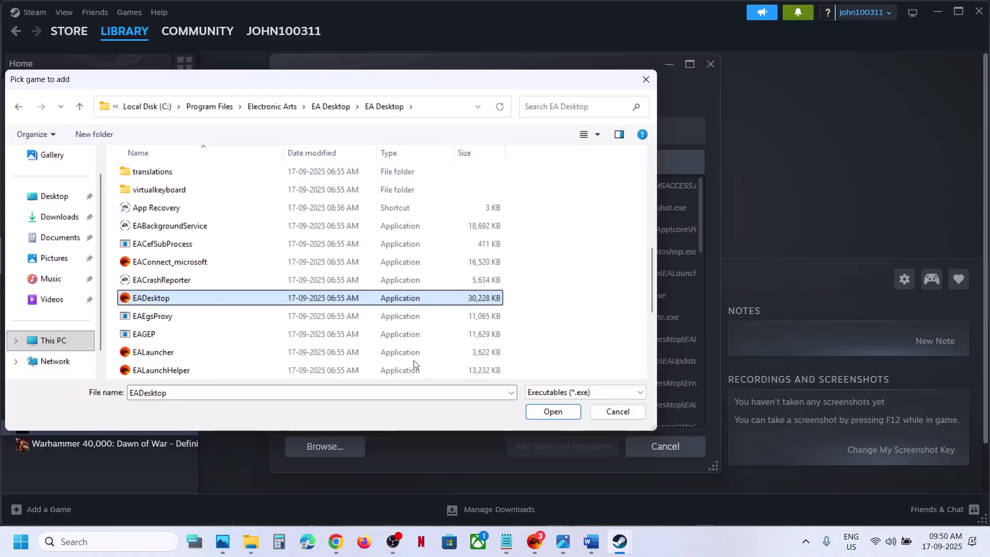
left_click(533, 412)
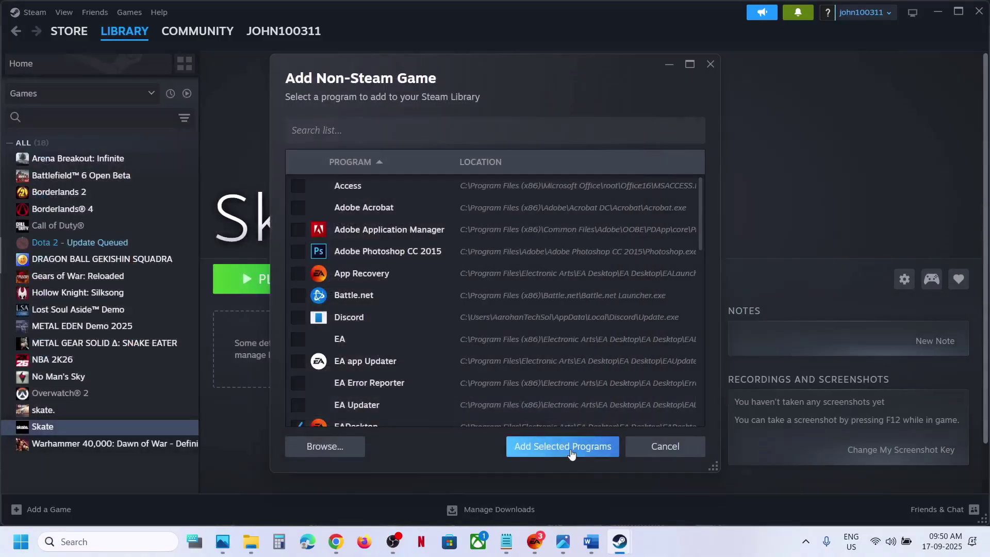
left_click(571, 447)
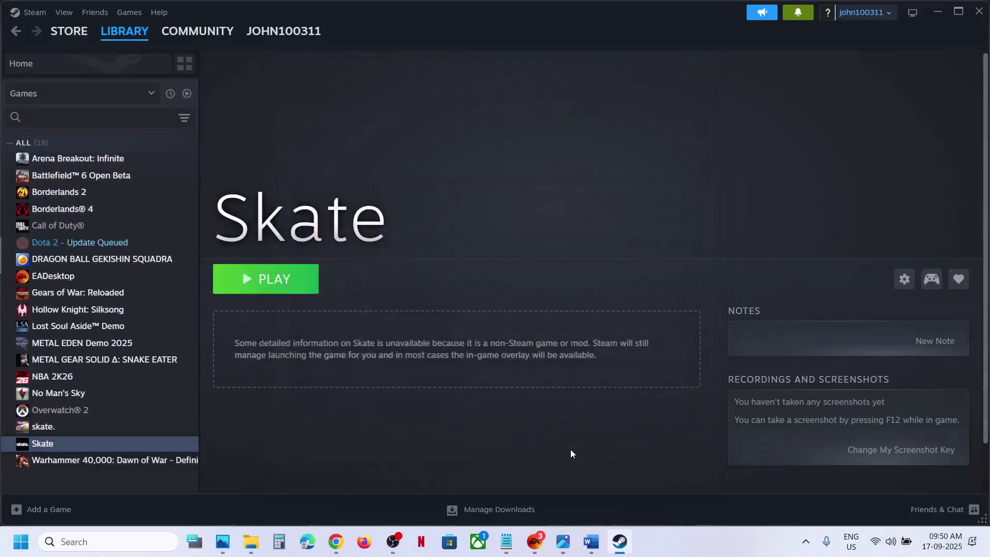
left_click(73, 277)
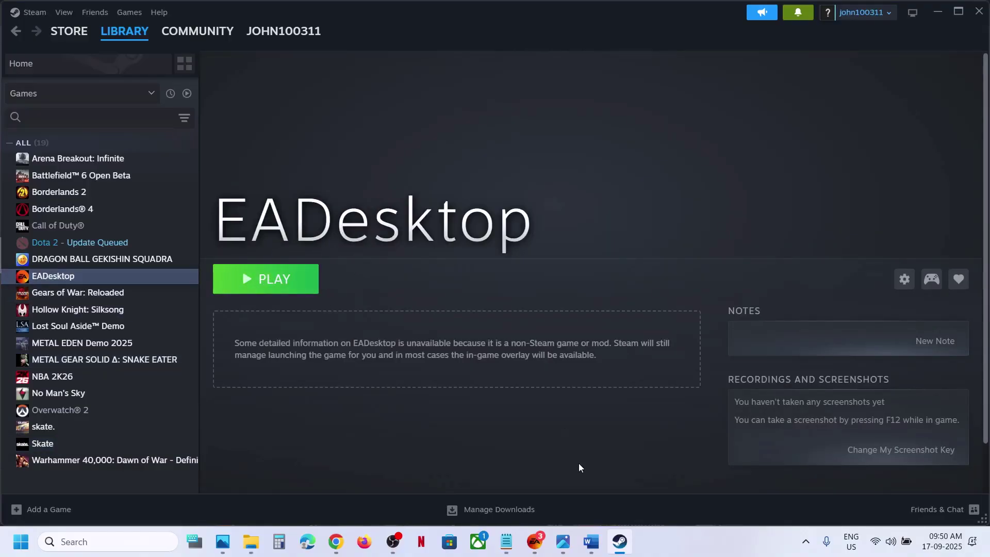
Switch to the Word document and read Step 5 about launching the game from Steam in Big Picture mode.
left_click(591, 542)
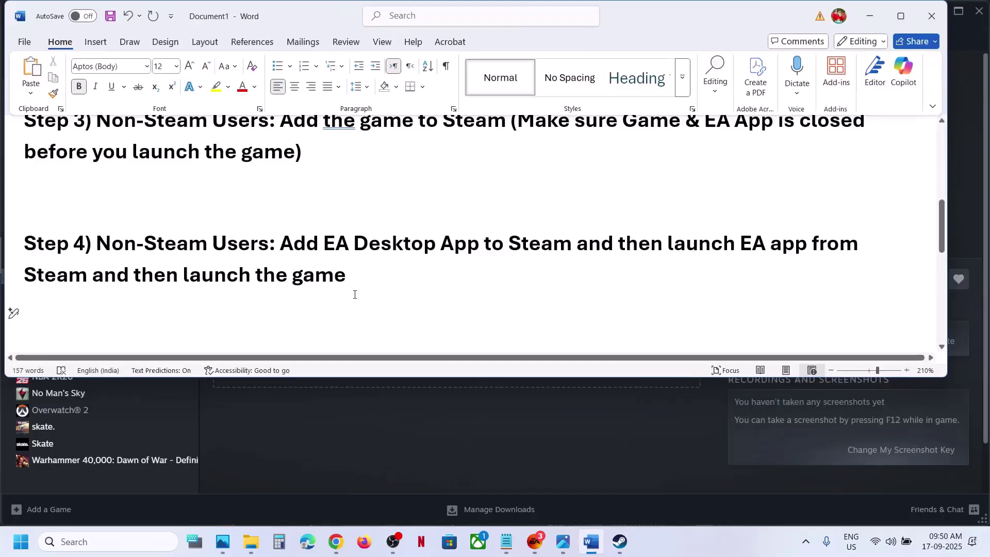
scroll(354, 293, "down", 3)
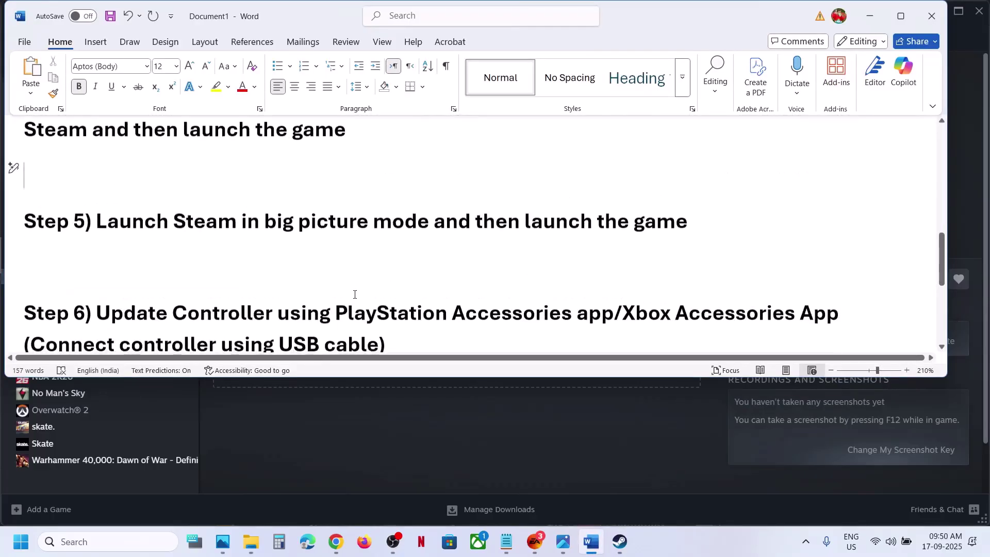
Switch from the Word notes to Steam, enter Big Picture mode, and launch skate. from its game page.
scroll(356, 293, "up", 2)
left_click_drag(257, 315, 633, 317)
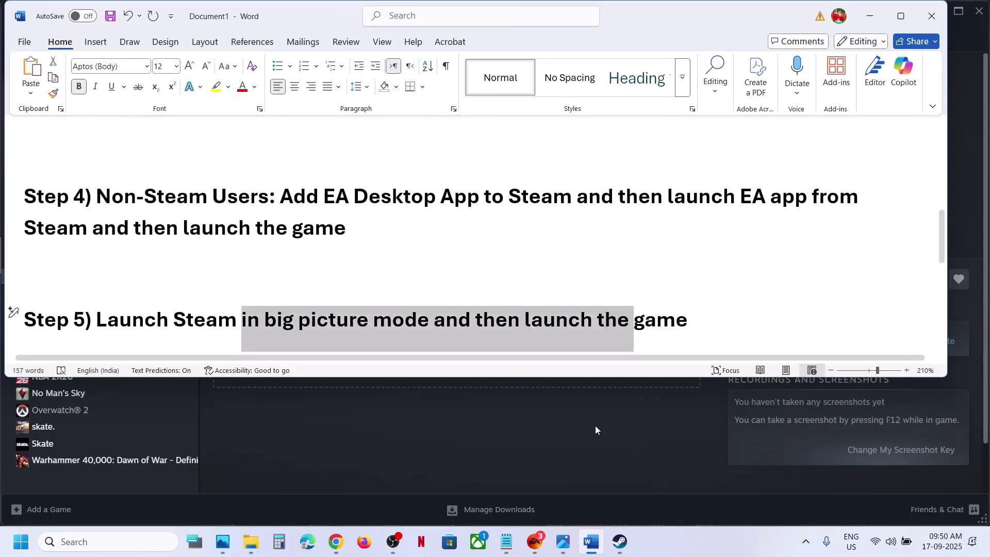
left_click(593, 428)
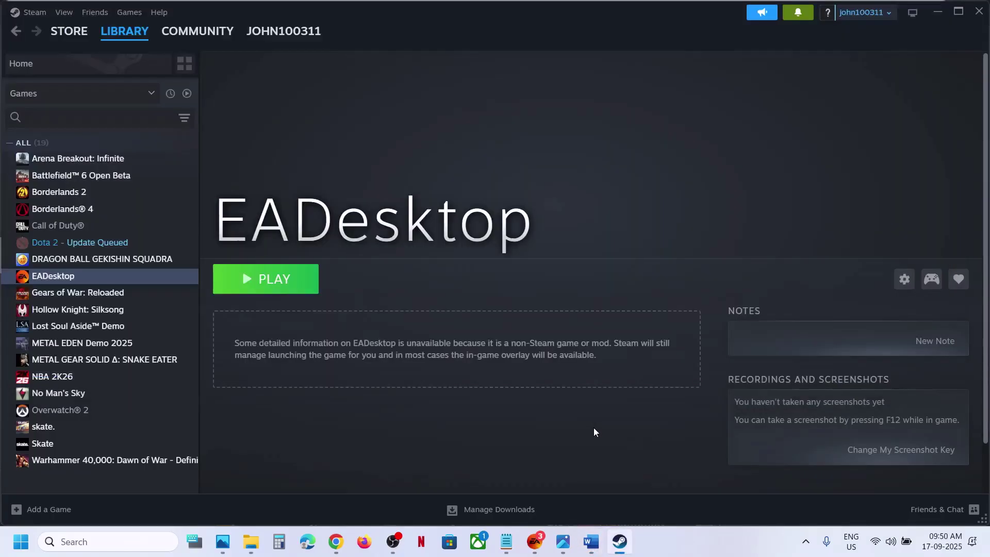
left_click(535, 541)
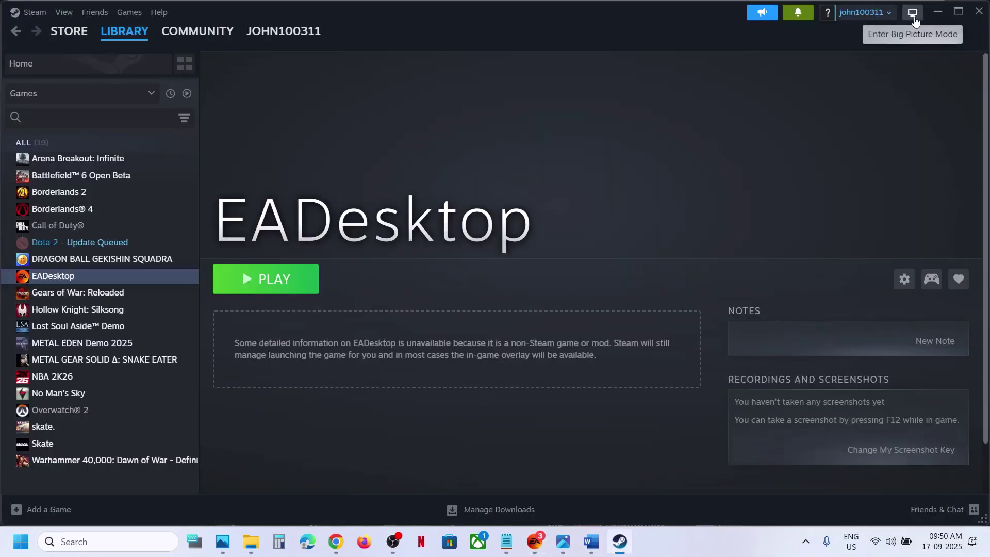
left_click(913, 14)
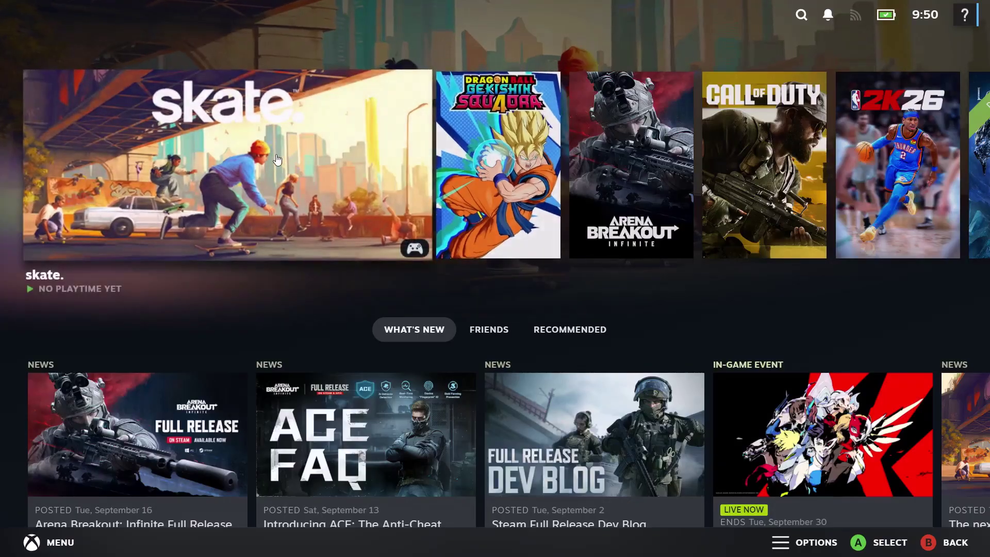
left_click(277, 160)
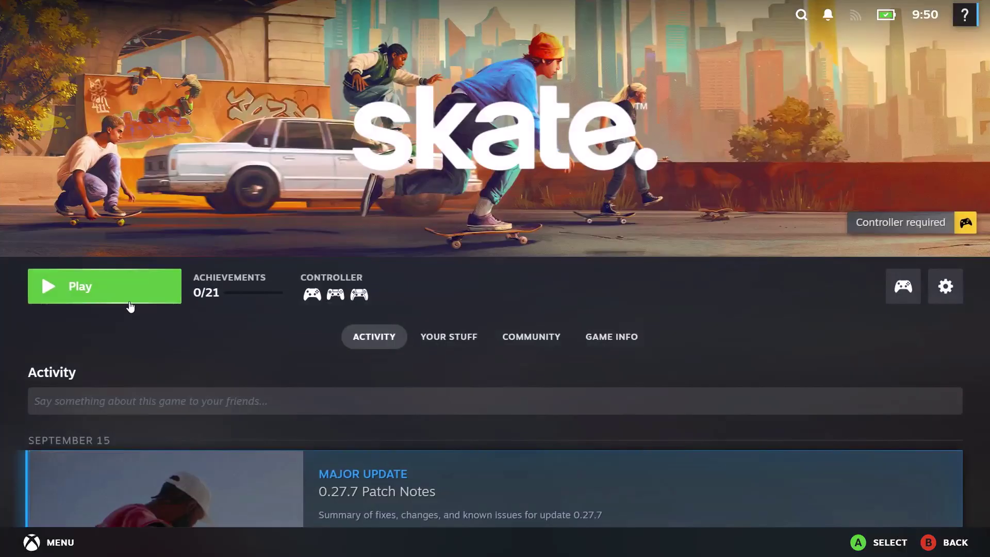
left_click(130, 306)
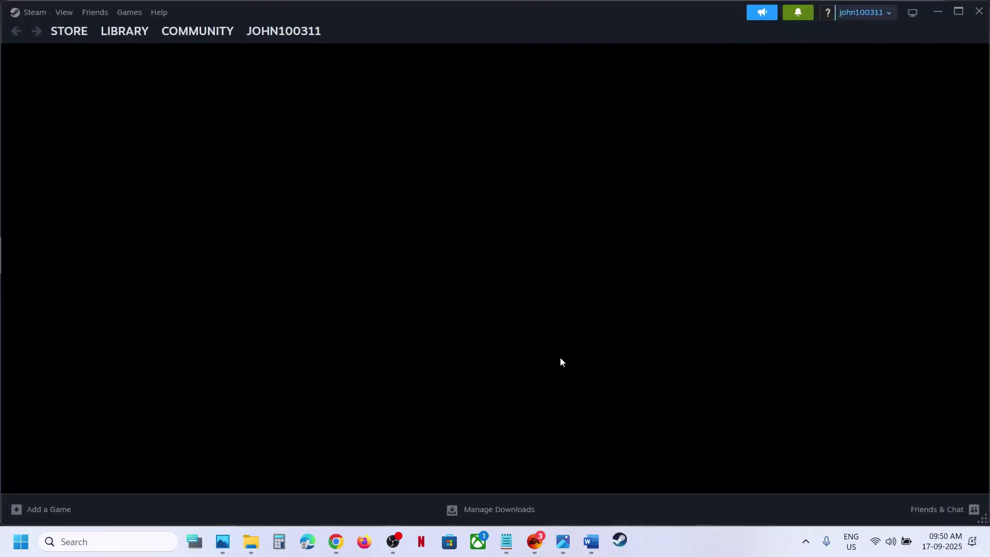
Switch to the Word document and read Step 6 about updating the controller with the PlayStation or Xbox Accessories app.
left_click(591, 542)
scroll(358, 229, "down", 4)
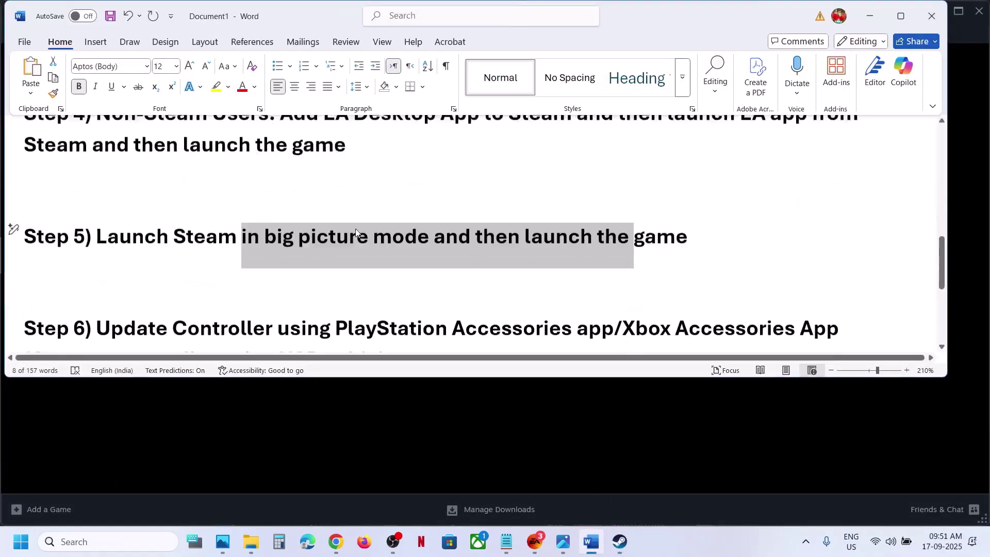
left_click_drag(119, 231, 289, 237)
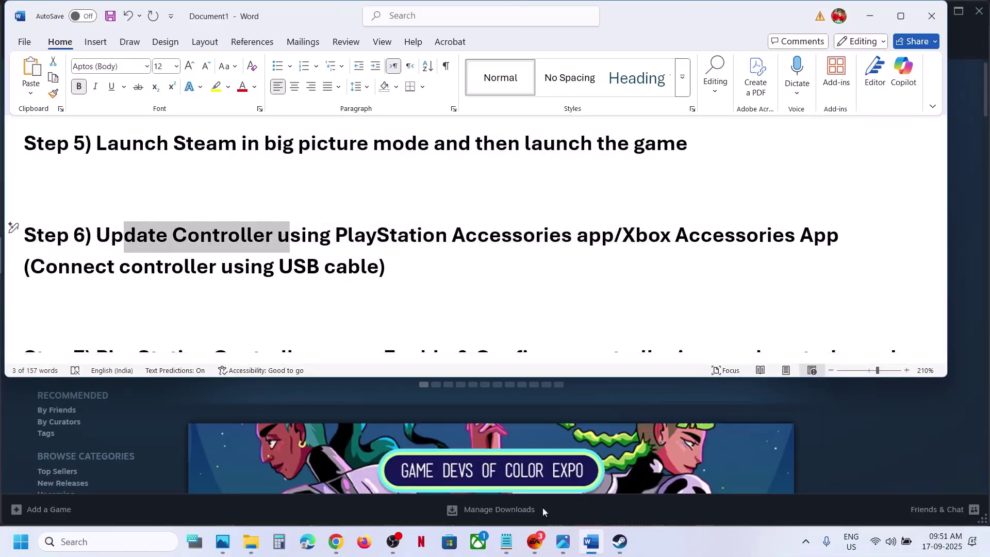
Open Microsoft Store, search for "xbox acc", and launch the Xbox Accessories app from its store page.
left_click(450, 542)
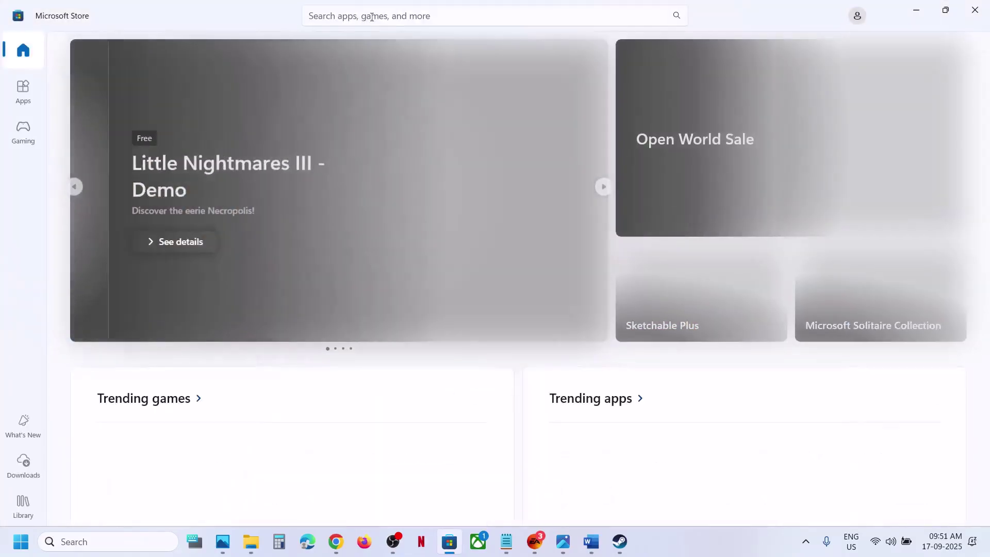
left_click(371, 17)
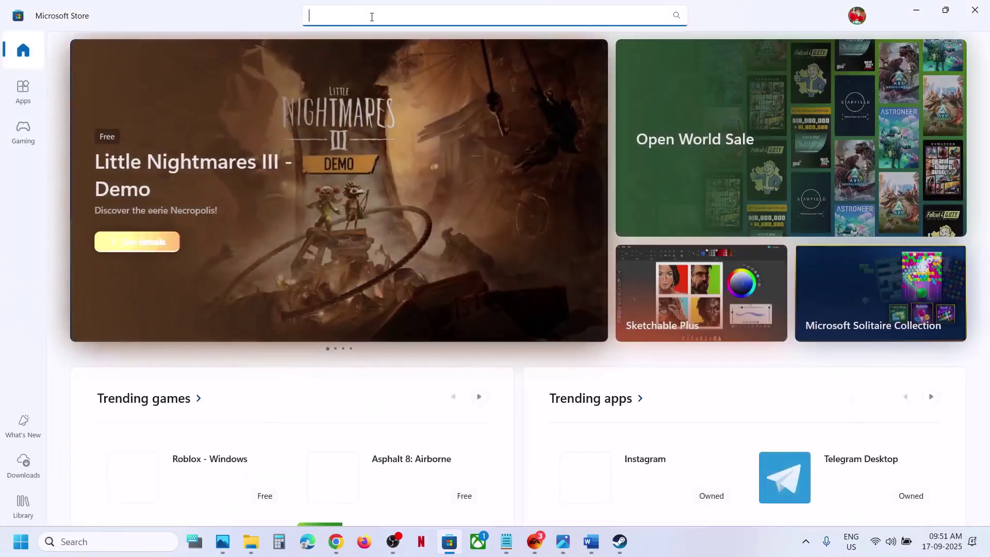
type("xbox acc")
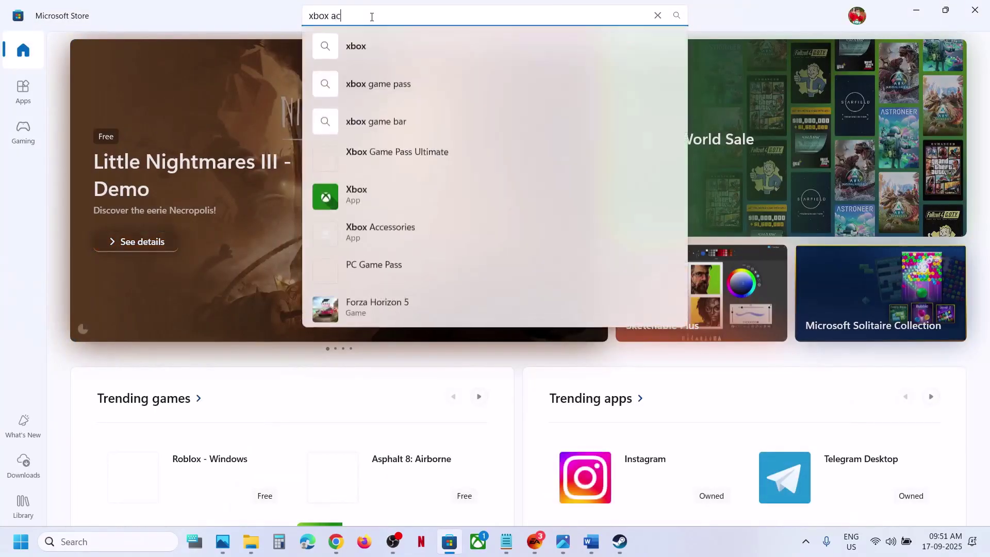
left_click(400, 94)
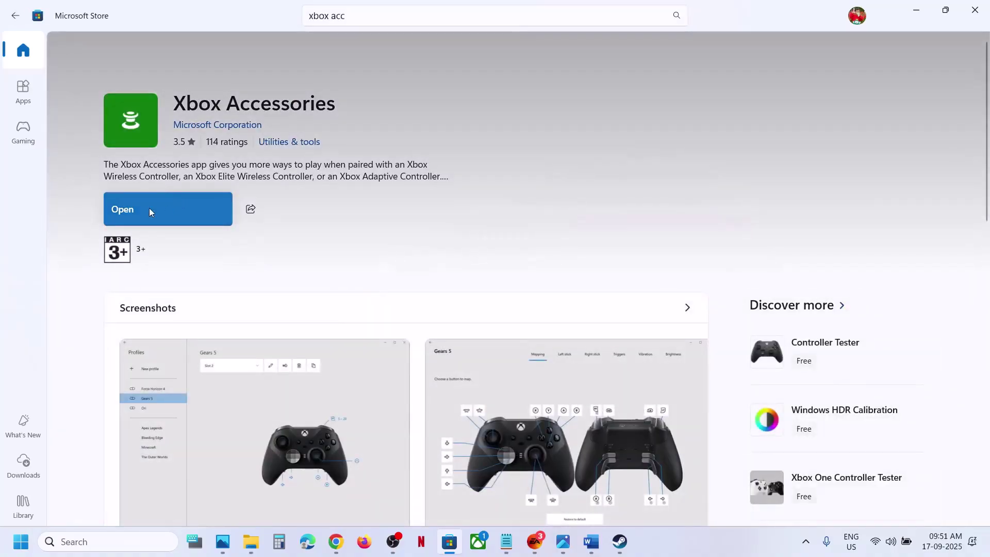
left_click(161, 208)
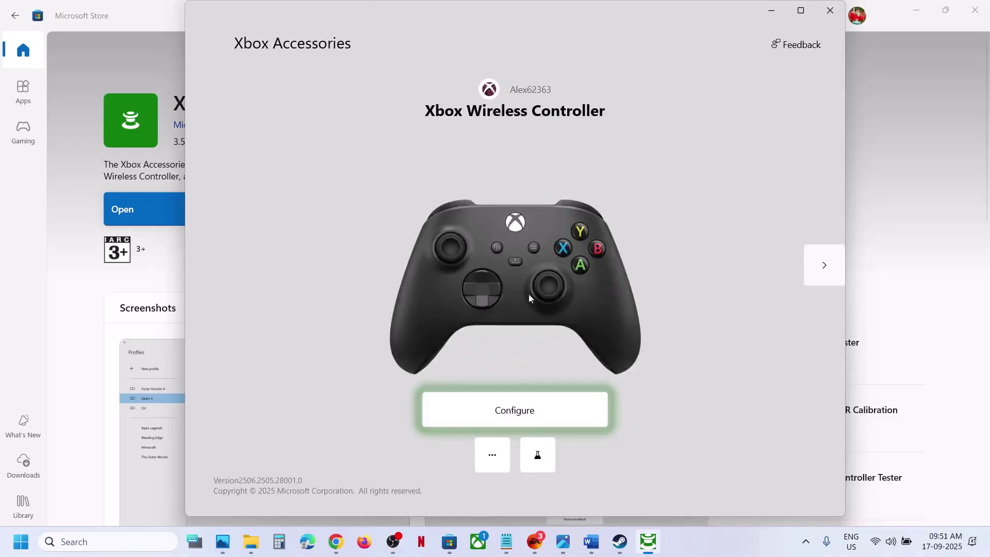
Open the Xbox Wireless Controller's details and start its firmware update.
left_click(492, 455)
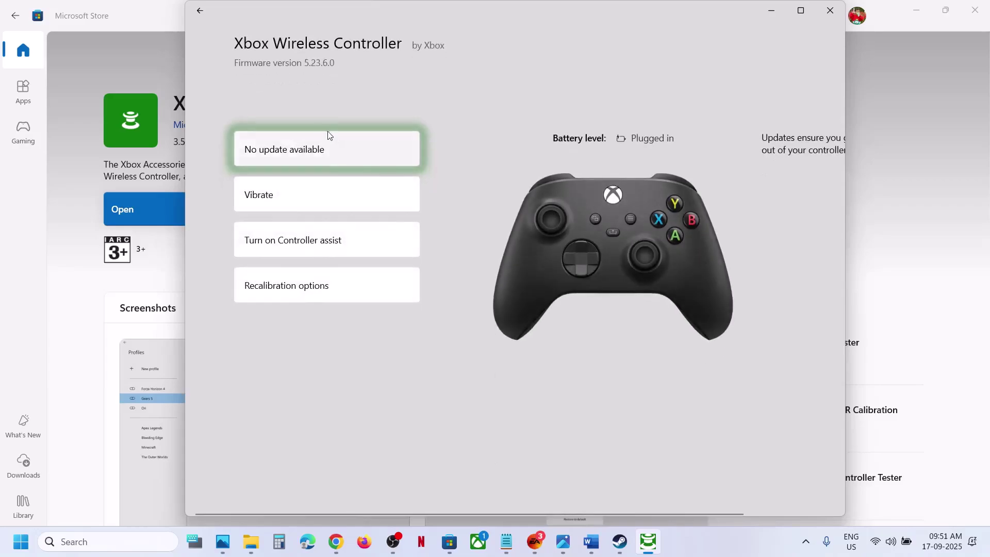
left_click(314, 147)
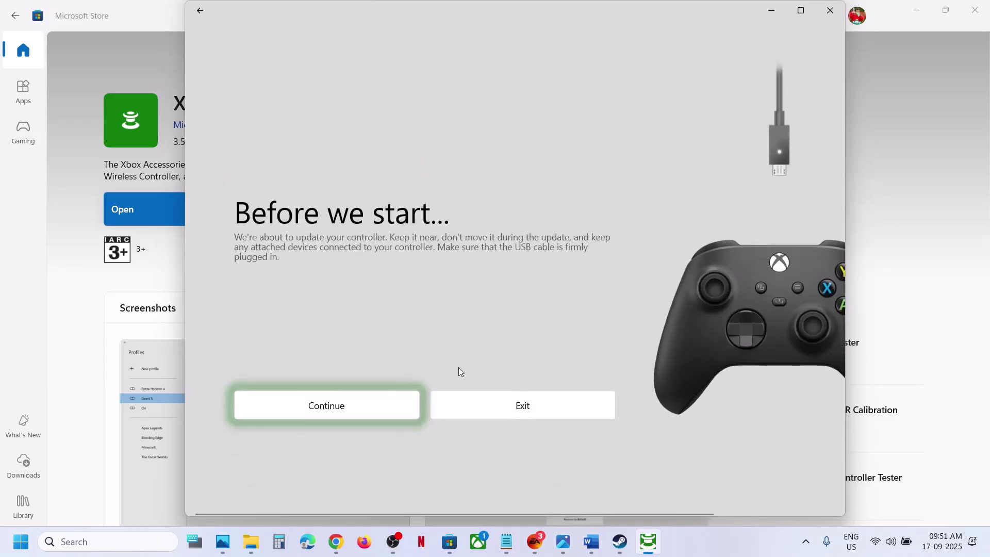
left_click(349, 396)
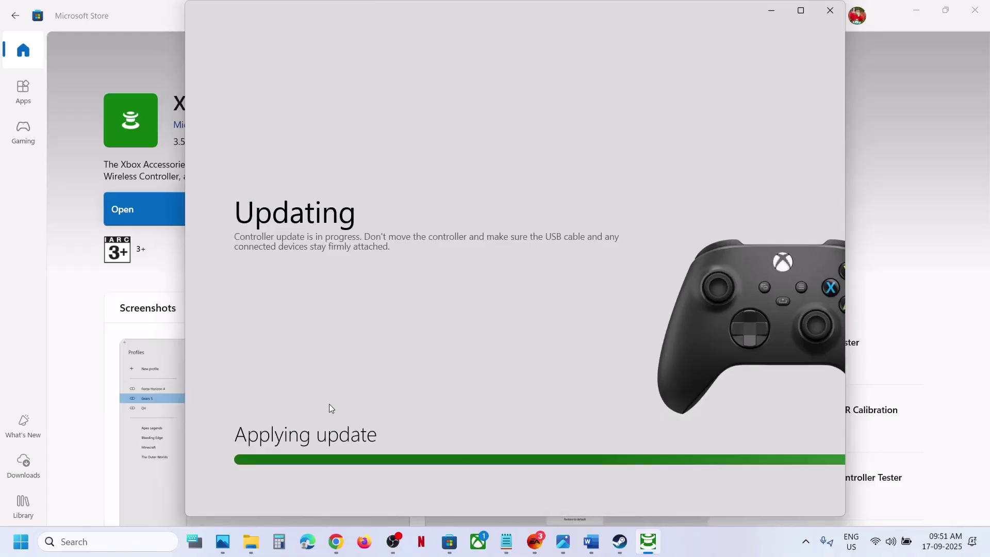
Copy "PlayStation Accessories app" from Step 6 of the Word document and search Google for it in a new Chrome window.
left_click(596, 541)
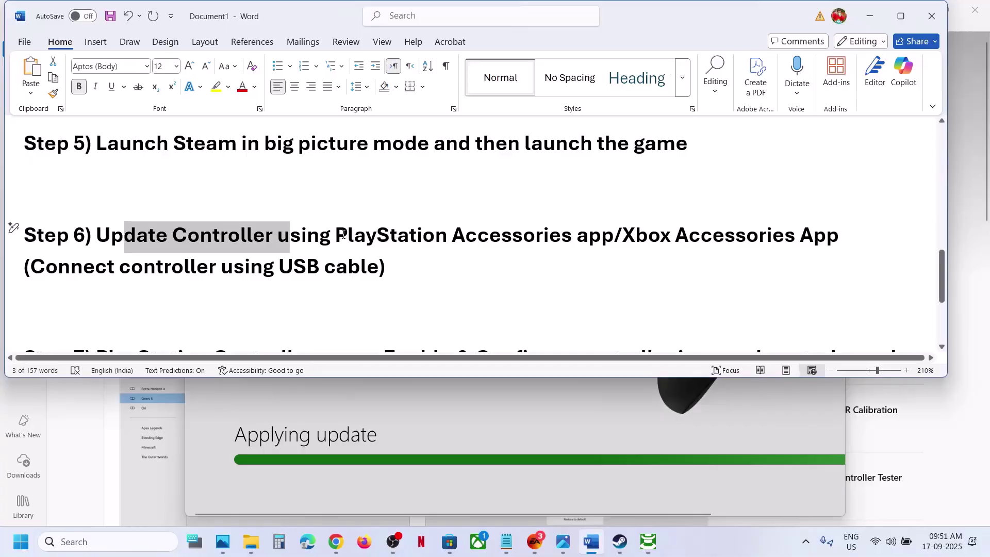
left_click_drag(343, 236, 594, 243)
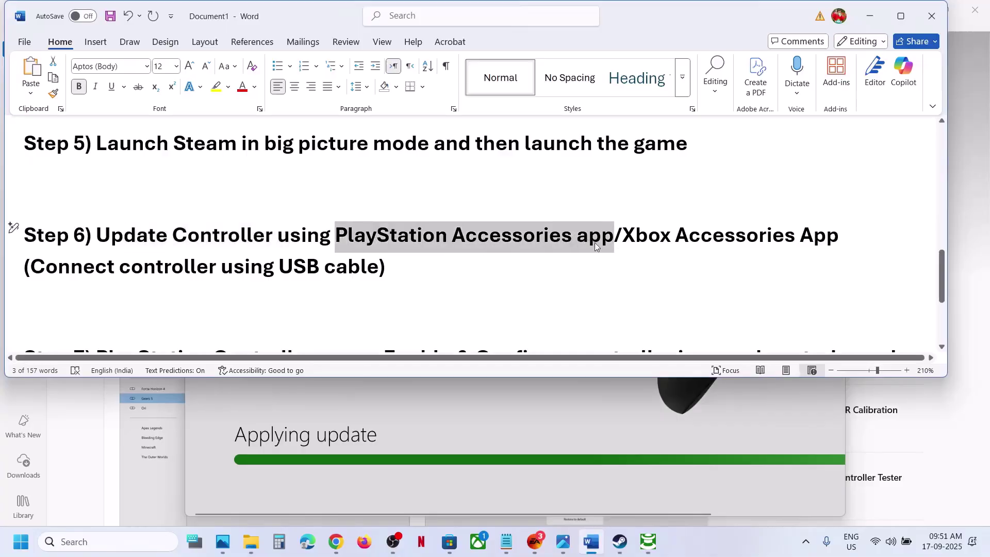
right_click(334, 540)
left_click(309, 467)
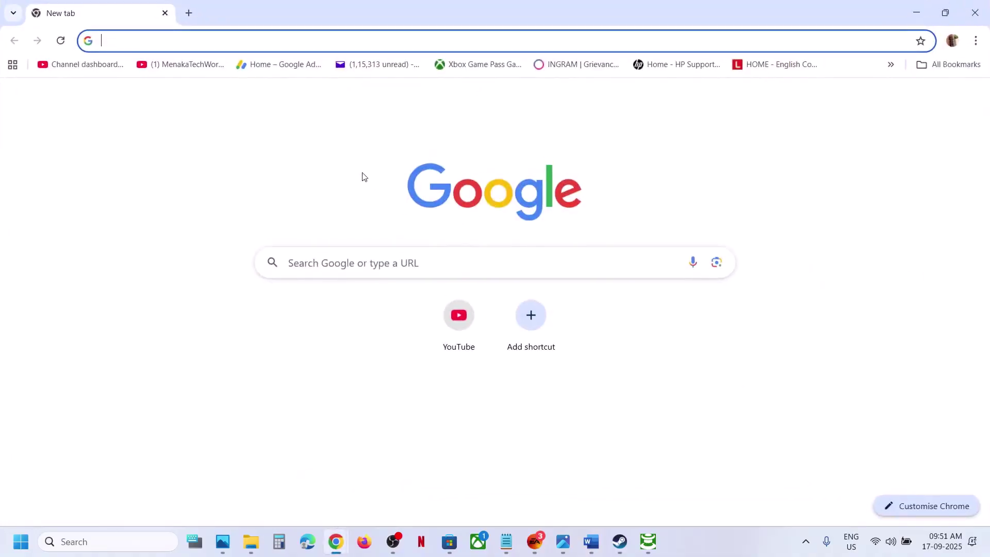
type("PlayStation Accessories app")
key("Return")
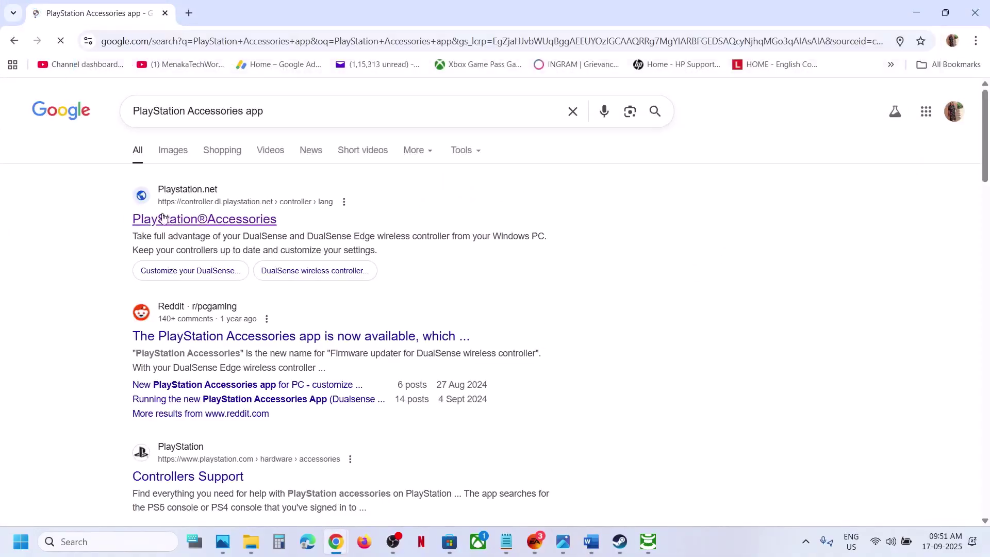
Open the official PlayStation Accessories page and download the Windows installer.
left_click(160, 221)
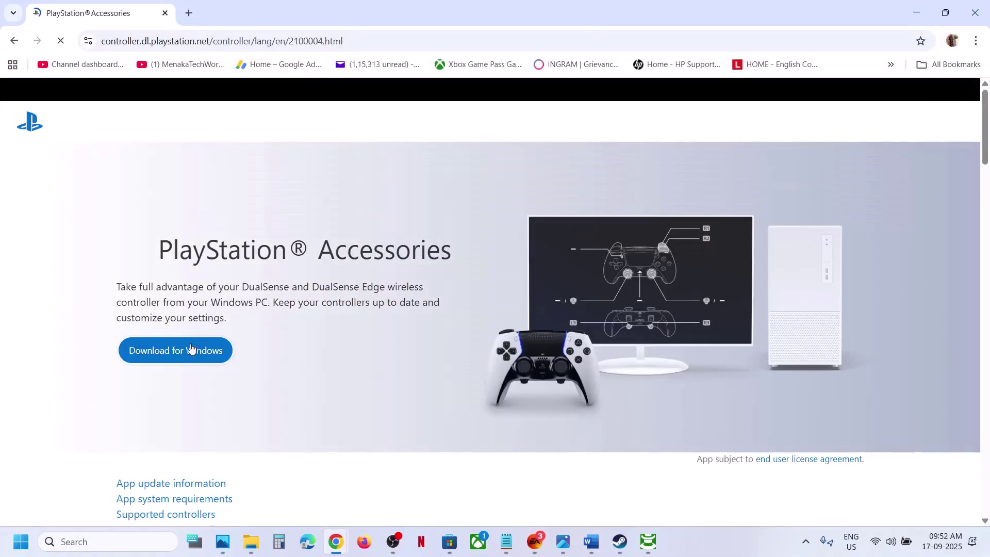
left_click(191, 349)
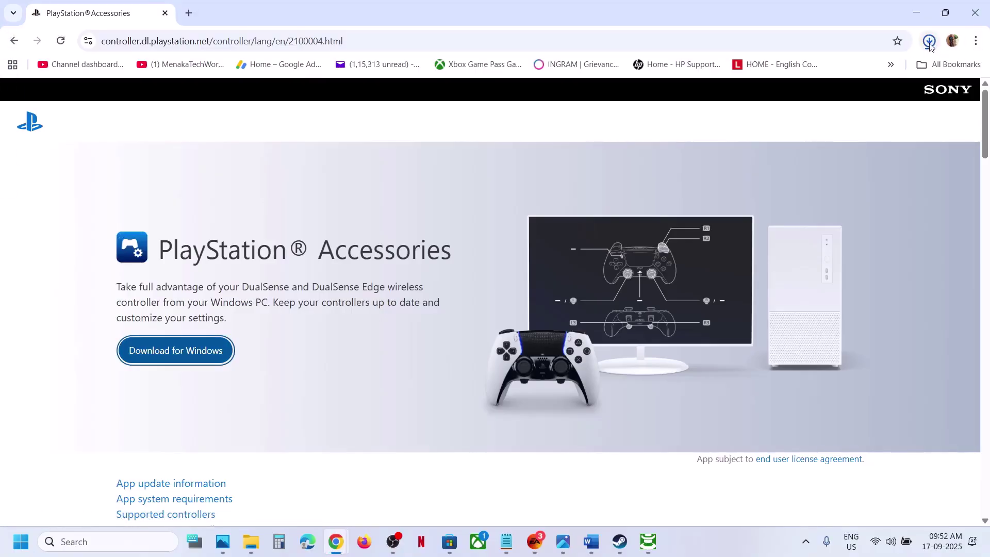
left_click(930, 41)
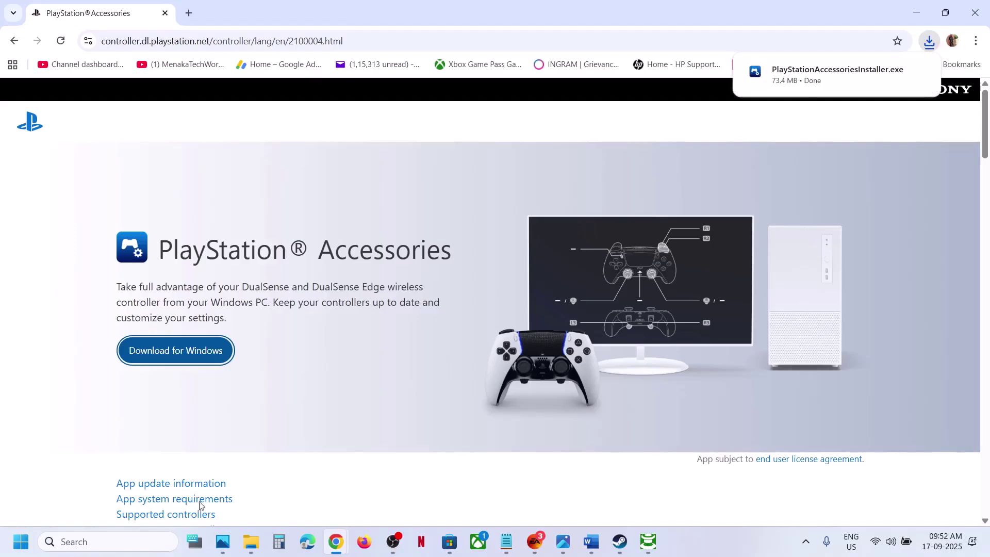
Find the PlayStation Accessories app through Windows search, launch it to check the DualSense controller's firmware, and return to Chrome.
left_click(137, 539)
type("PlayStation Accessories app")
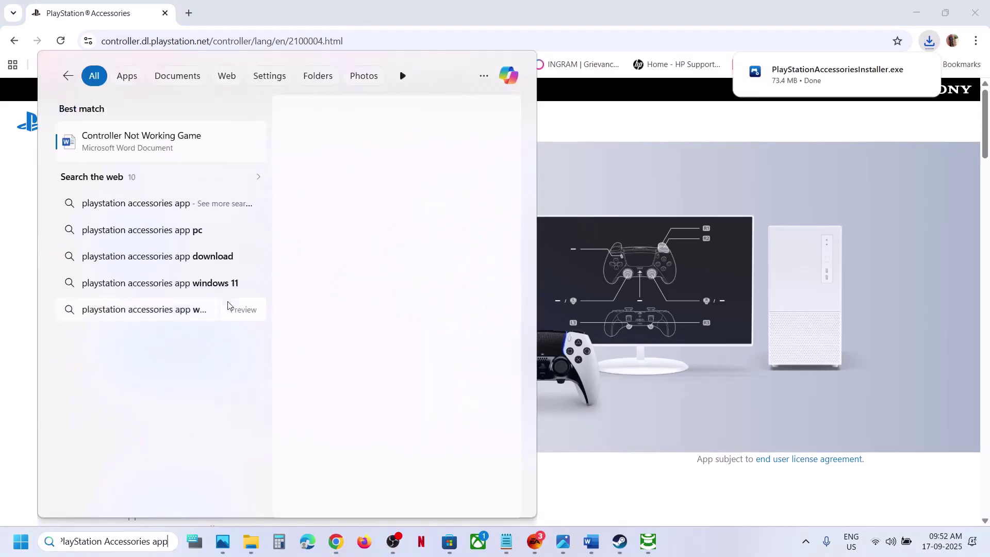
key("BackSpace")
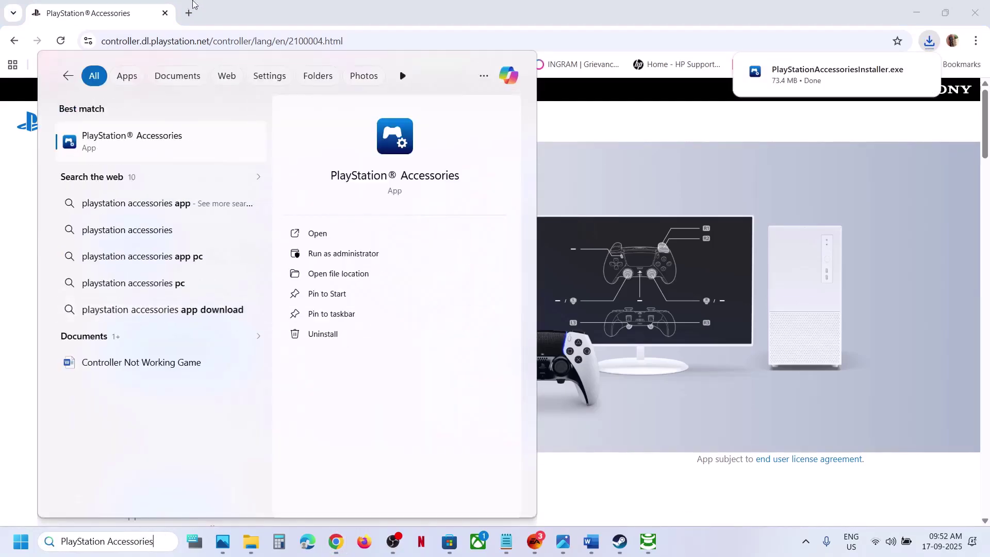
left_click(143, 129)
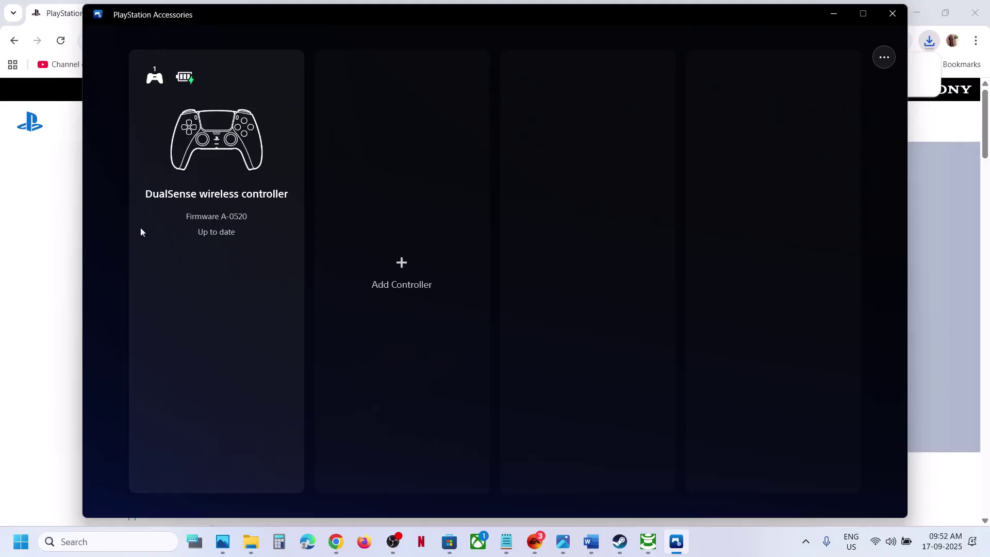
left_click(63, 315)
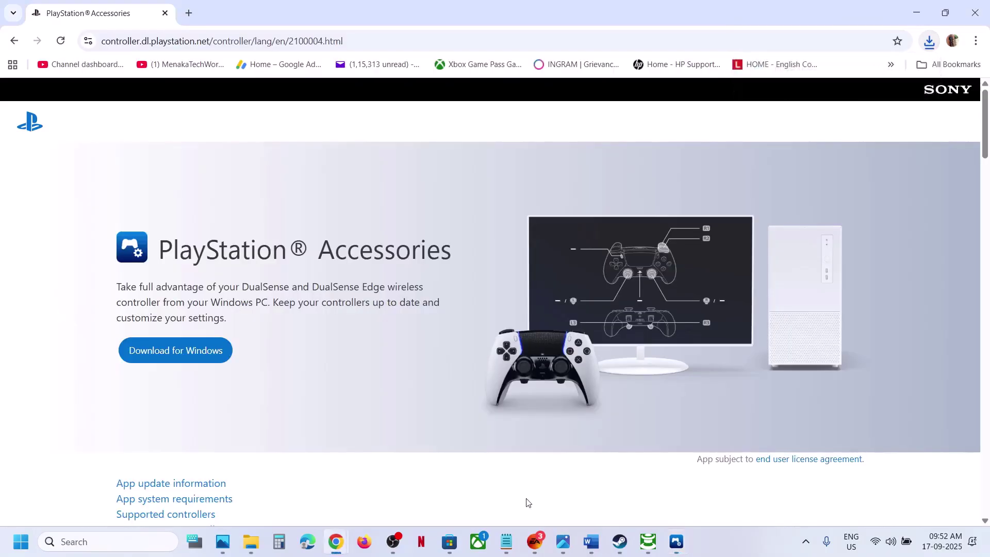
Switch to Steam and open the skate. page in the library.
left_click(619, 542)
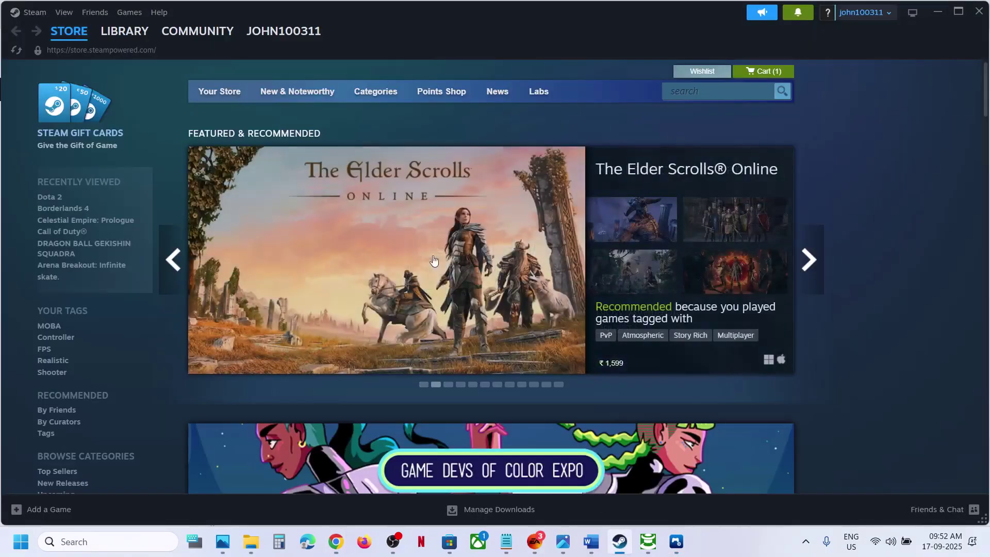
left_click(133, 39)
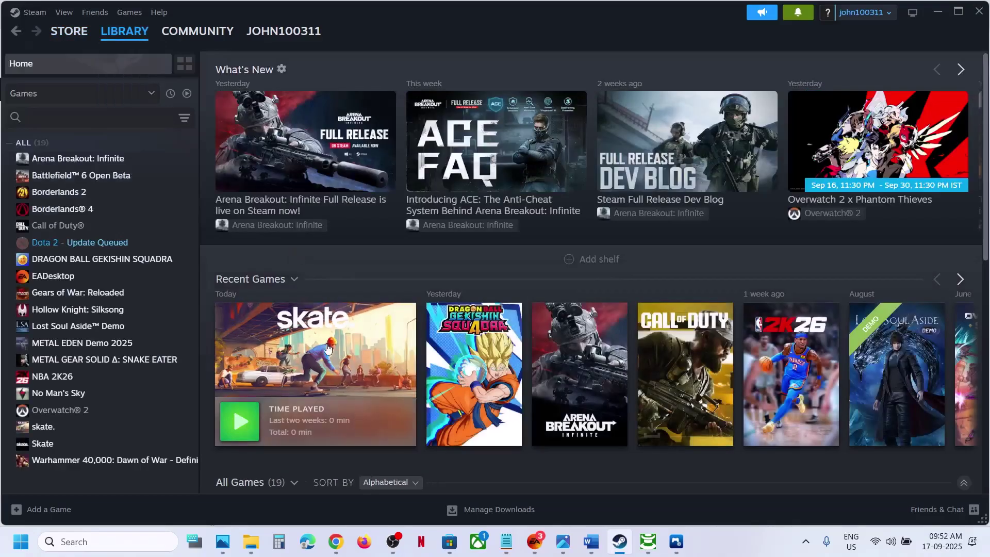
left_click(327, 348)
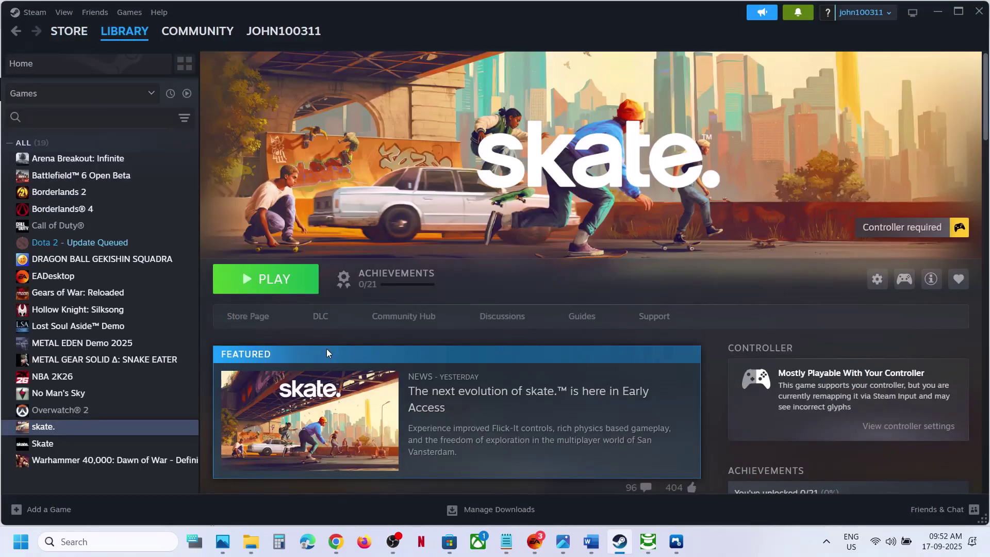
Switch to the Word document and read Step 7 about configuring a wired PlayStation controller in the sound control panel.
left_click(591, 543)
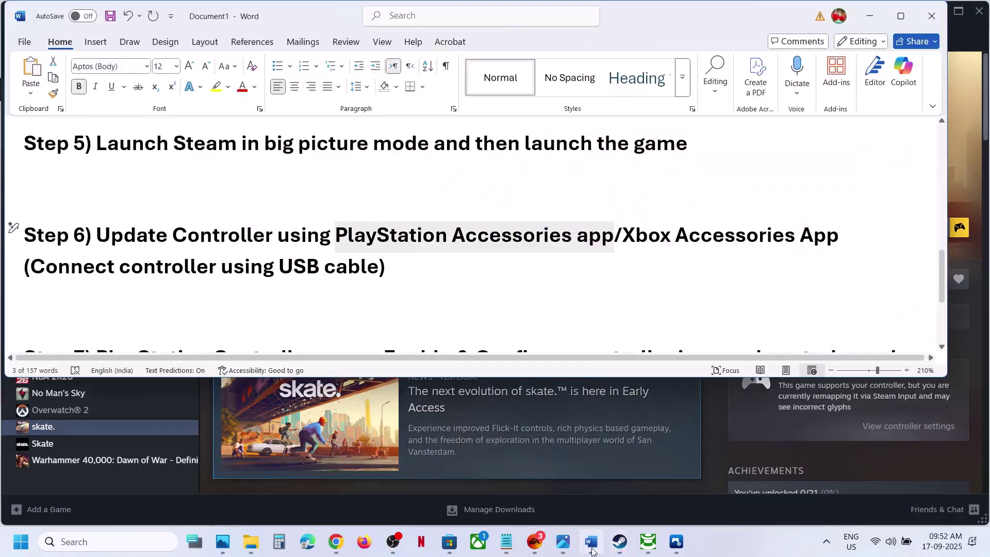
scroll(355, 295, "down", 3)
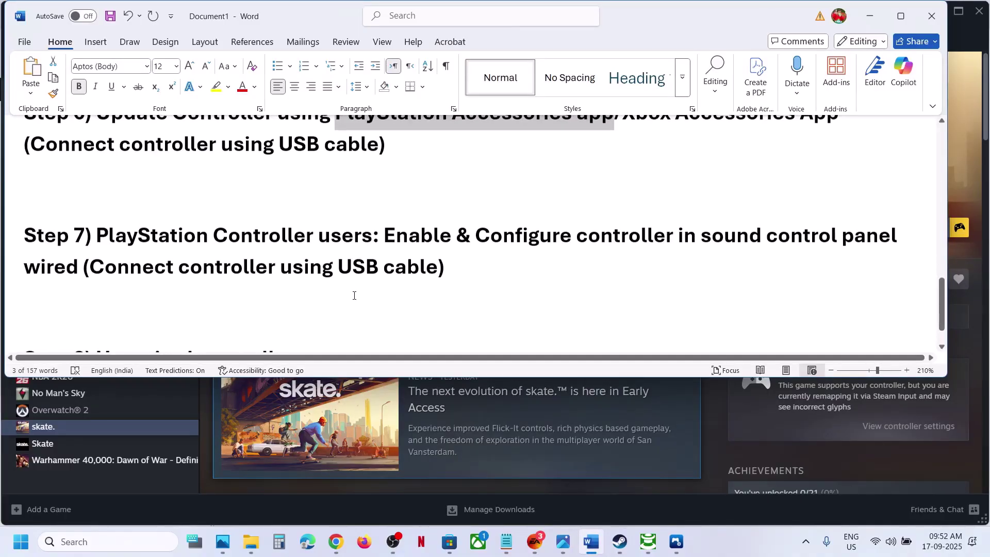
left_click_drag(418, 240, 338, 269)
Find and open Control Panel through Windows search, and go to the Hardware and Sound category.
left_click(106, 540)
type("cont")
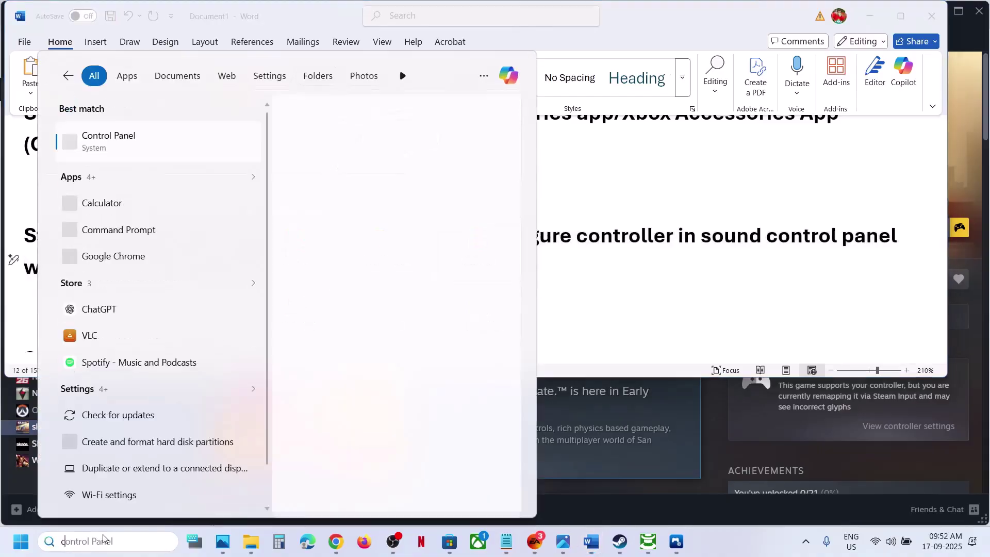
type("rol")
key("Return")
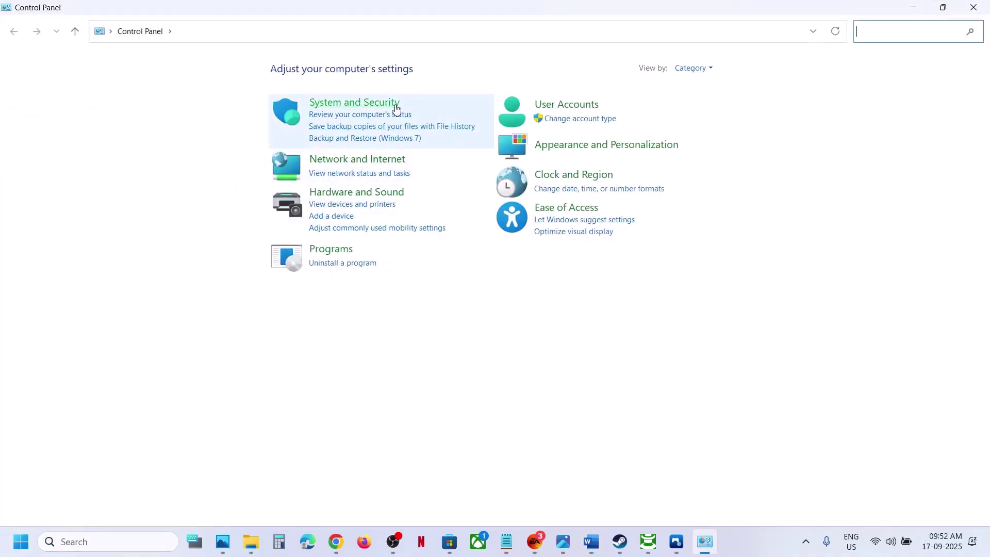
left_click(357, 194)
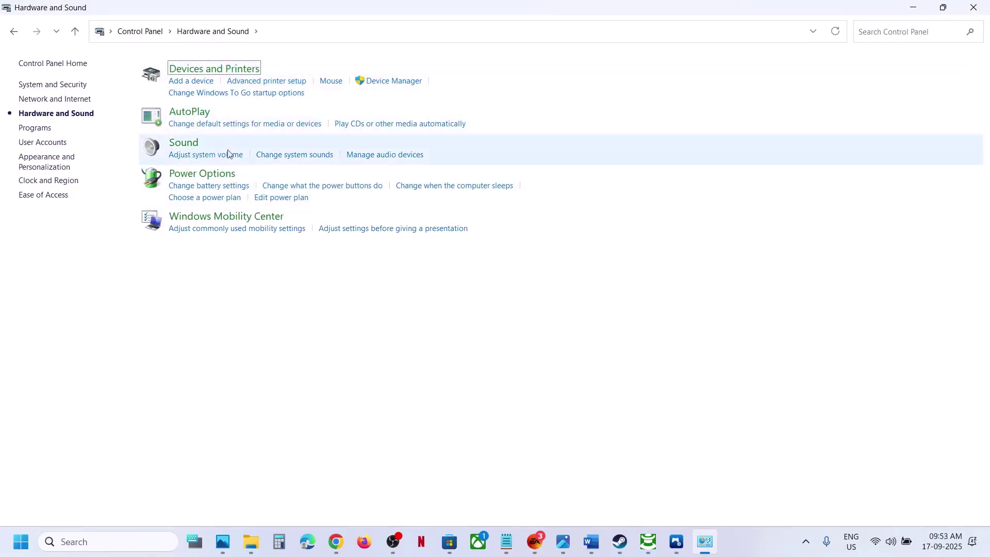
Open the Sound settings dialog and reread the USB cable requirement of Step 7 in the Word document.
left_click(191, 145)
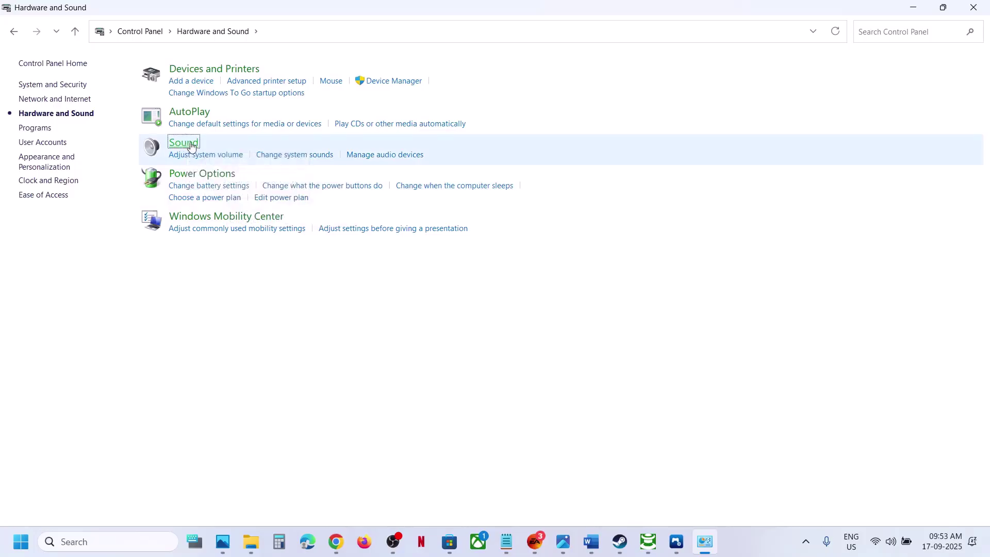
left_click_drag(177, 69, 354, 163)
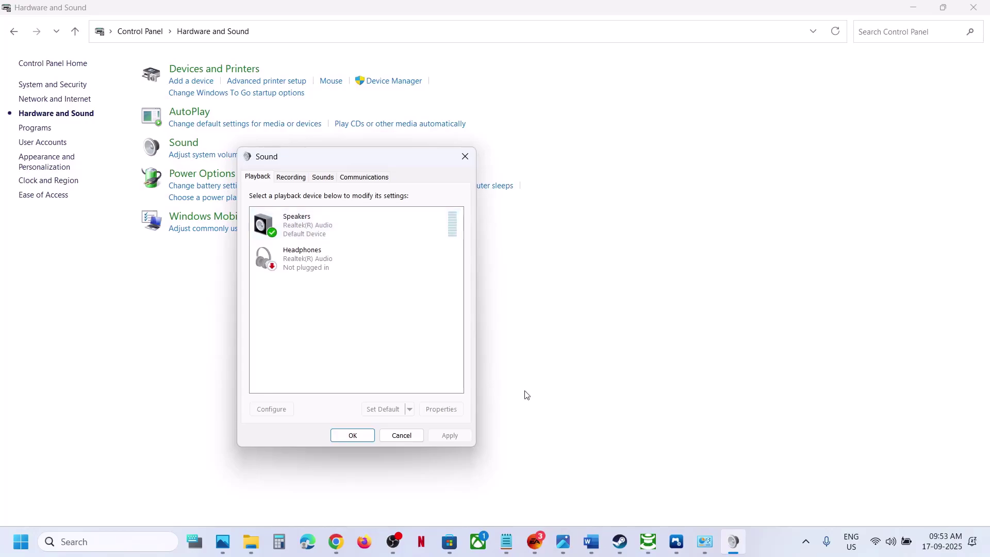
left_click(592, 541)
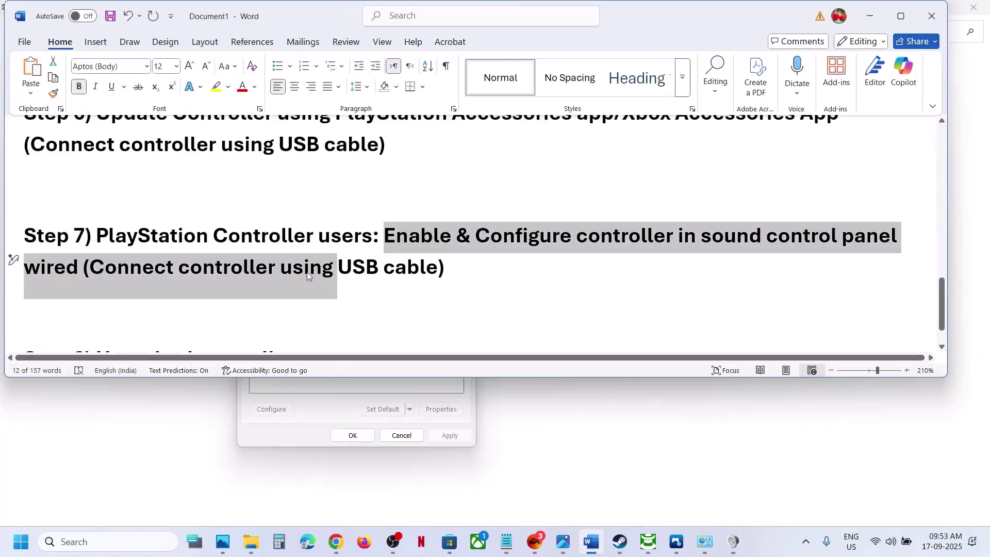
left_click(142, 260)
left_click_drag(89, 267, 383, 268)
left_click(870, 21)
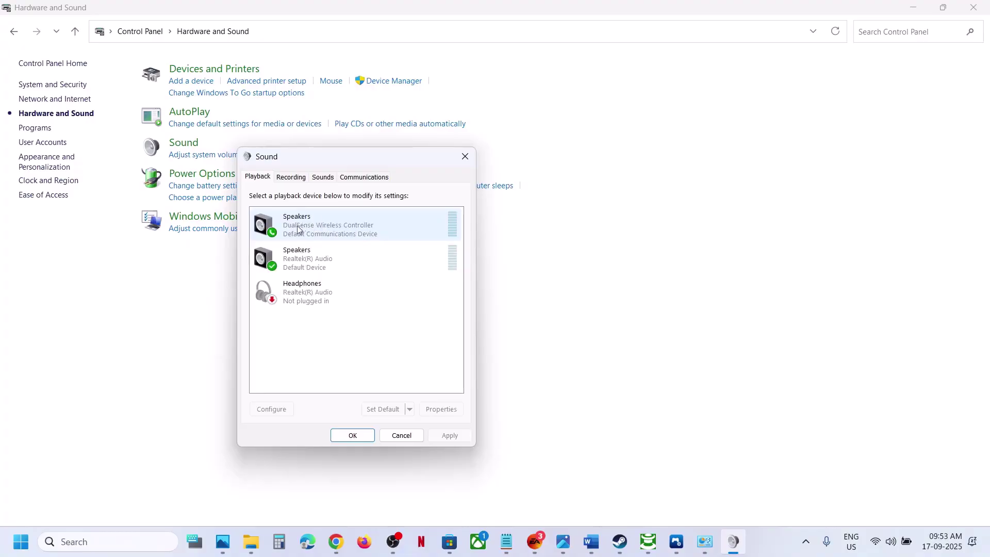
Configure the DualSense Wireless Controller speakers as Quadraphonic, with the front left and right and surround speakers set as full-range.
right_click(322, 229)
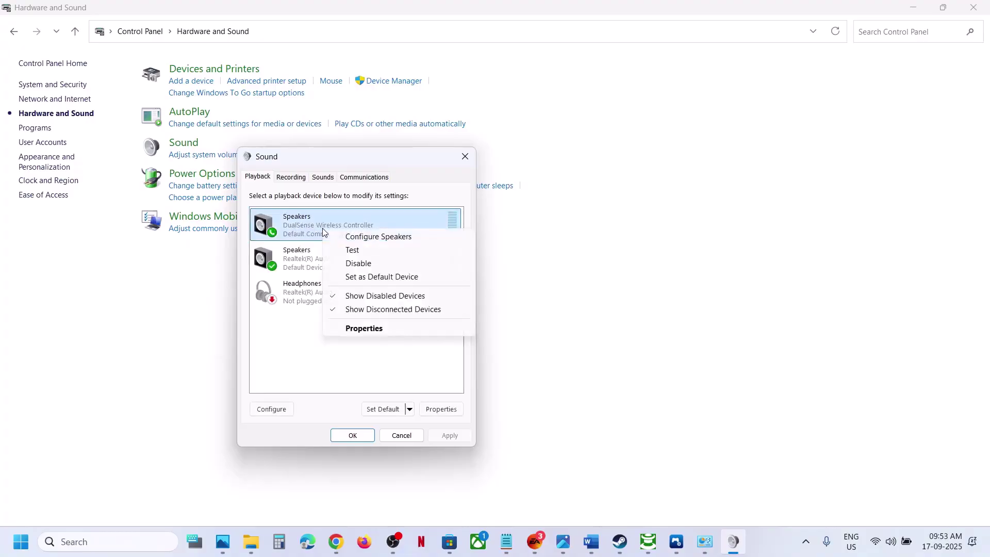
right_click(295, 226)
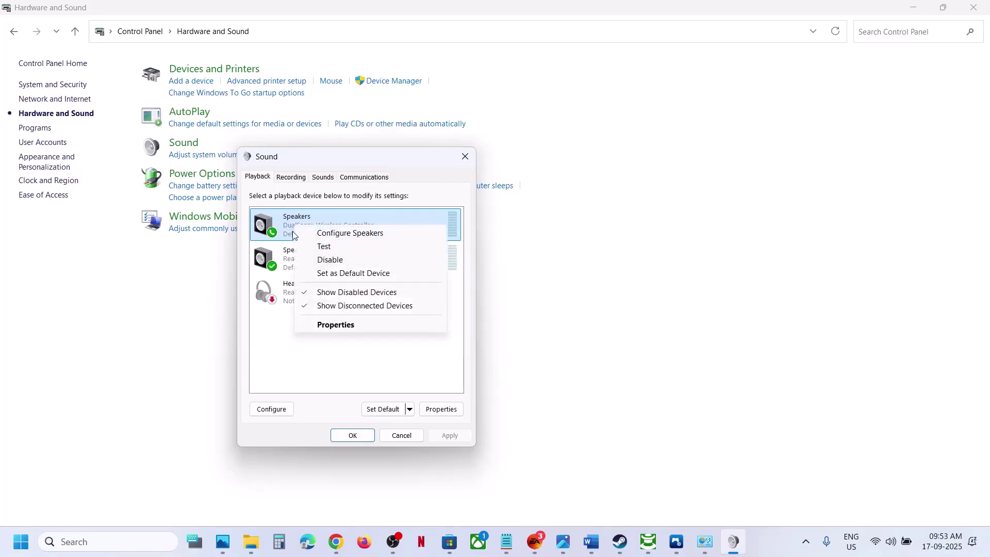
left_click(338, 236)
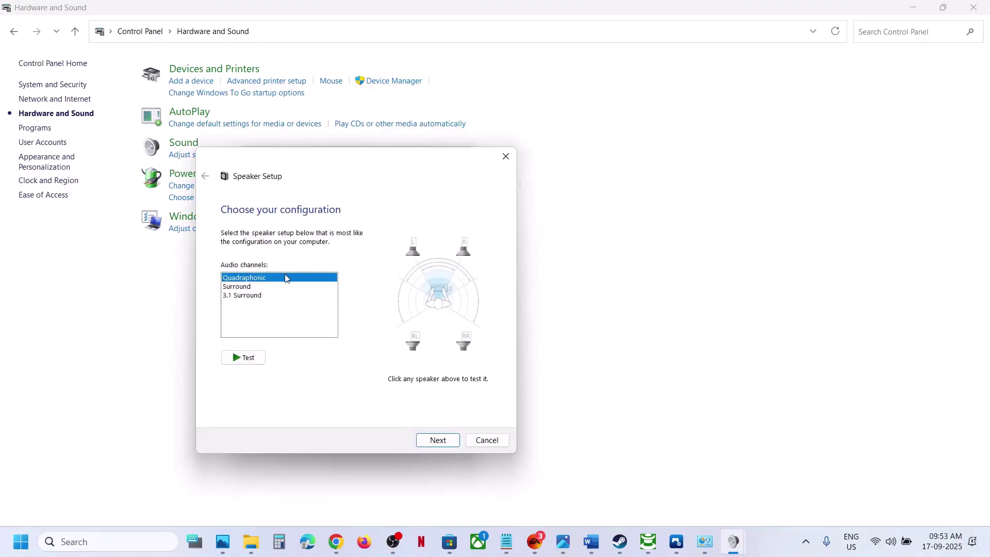
left_click(435, 441)
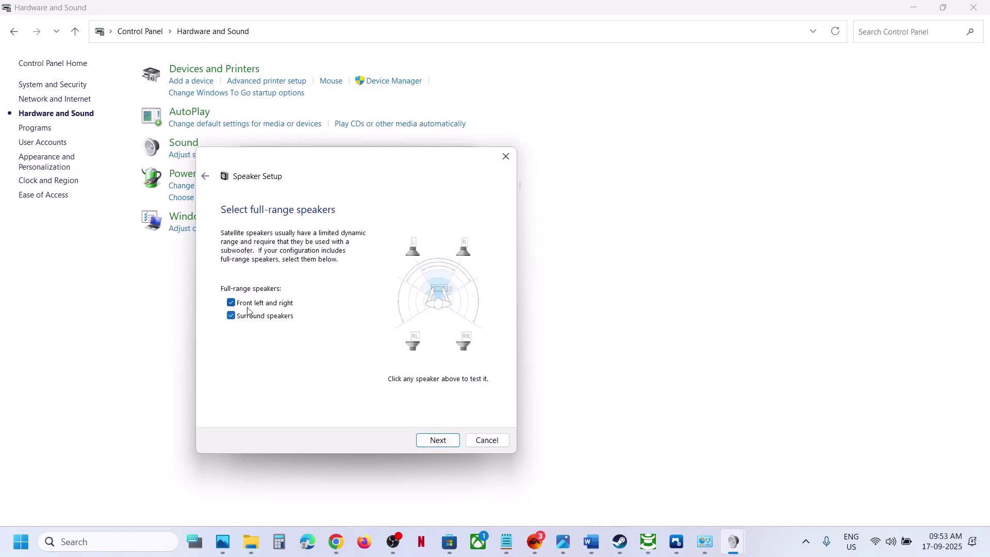
left_click(431, 441)
left_click(435, 439)
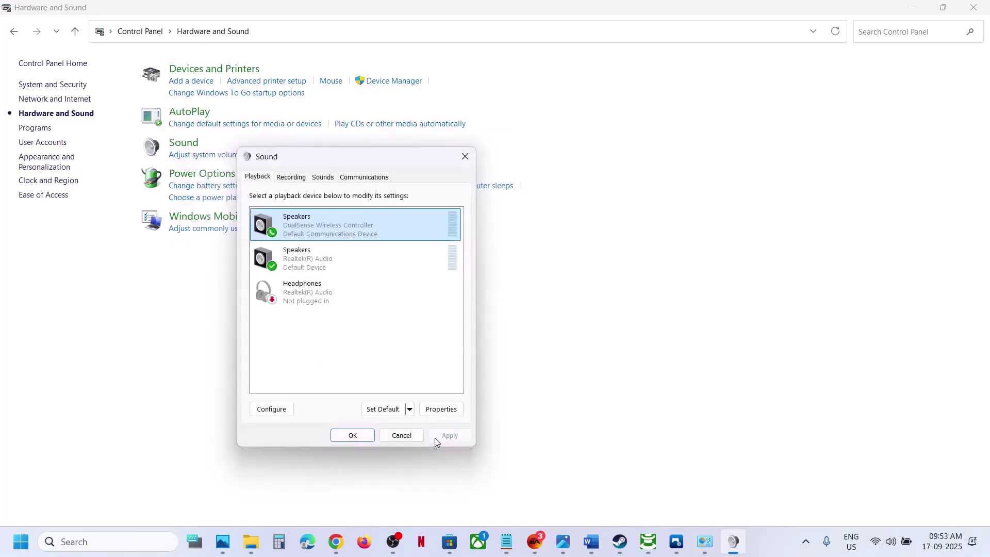
Read Step 8 about using a wired controller in the Word document and return to the skate. page in Steam.
left_click(620, 541)
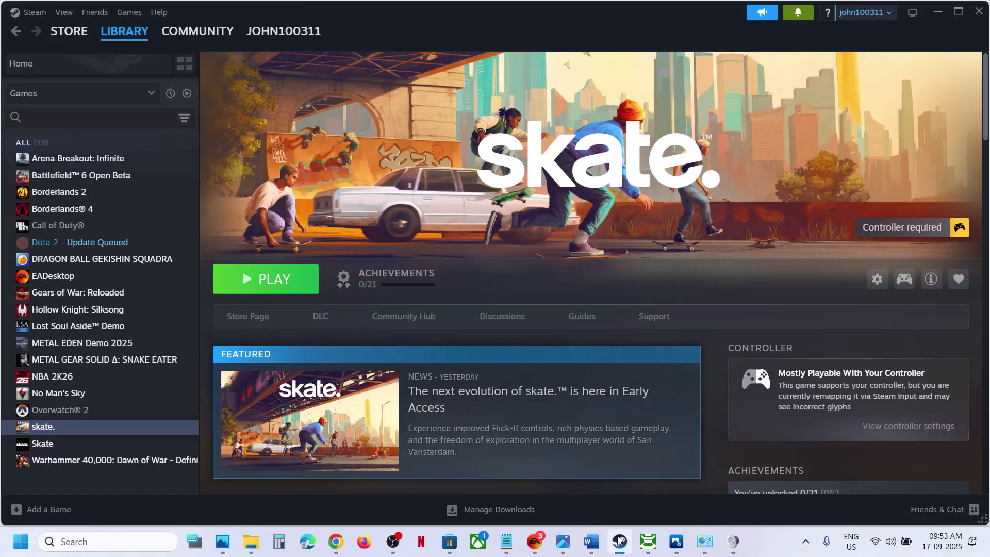
left_click(591, 541)
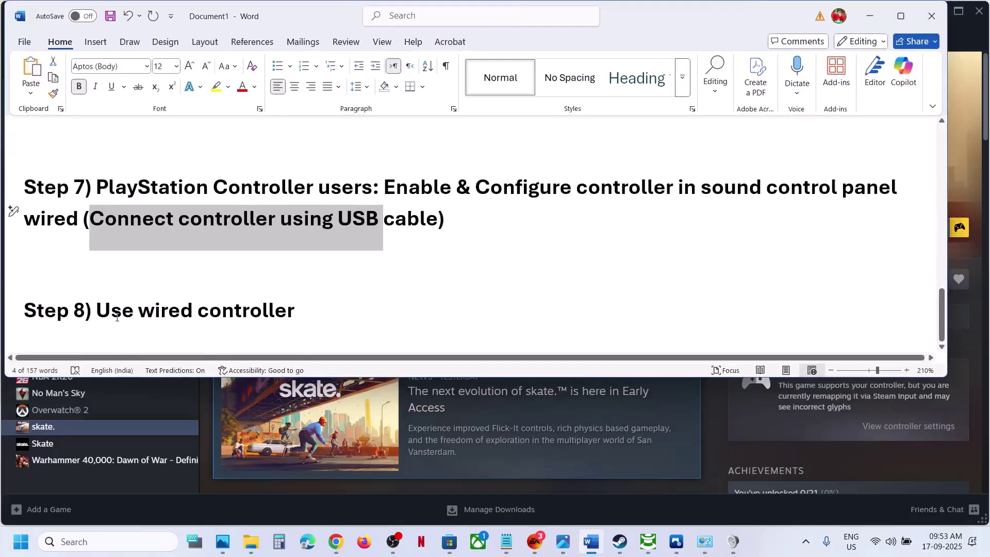
left_click_drag(117, 317, 295, 314)
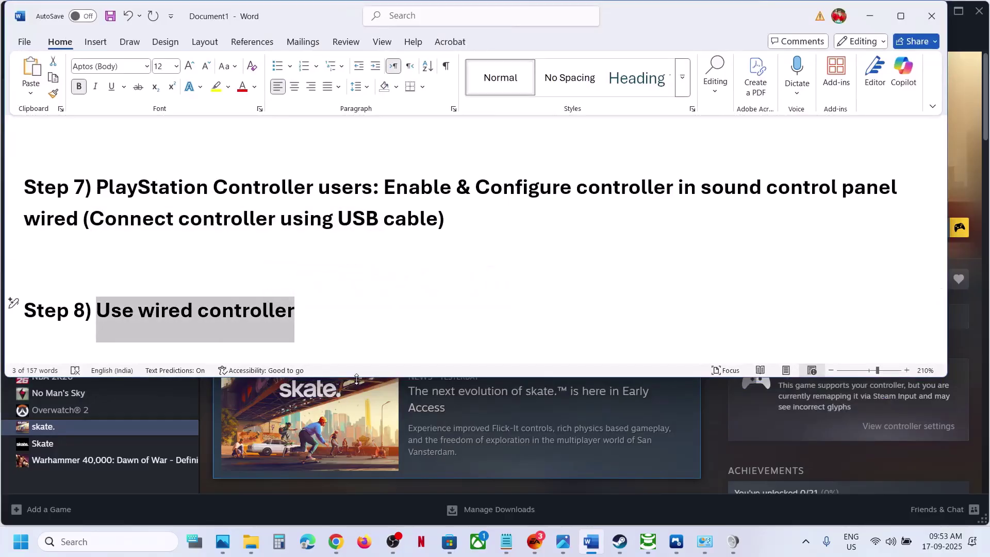
left_click(412, 498)
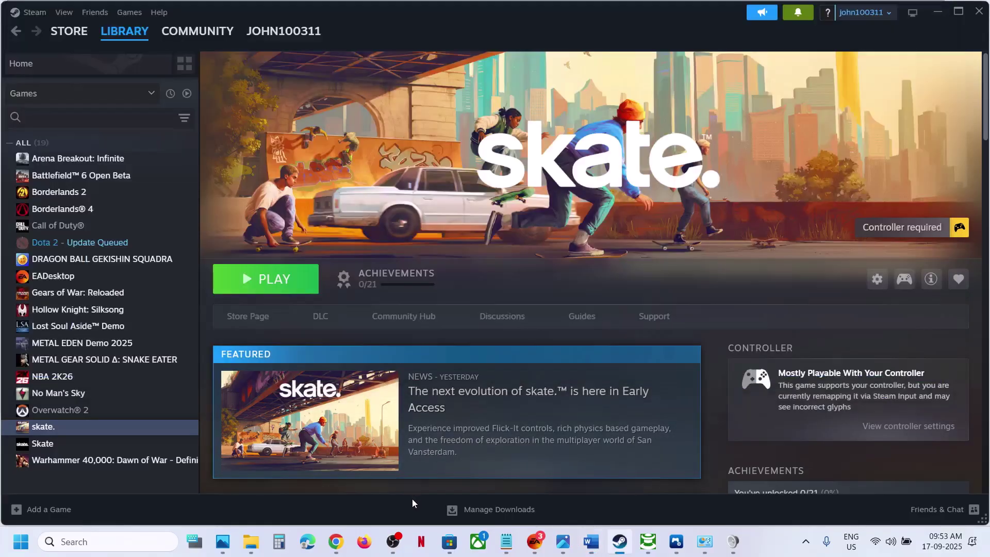